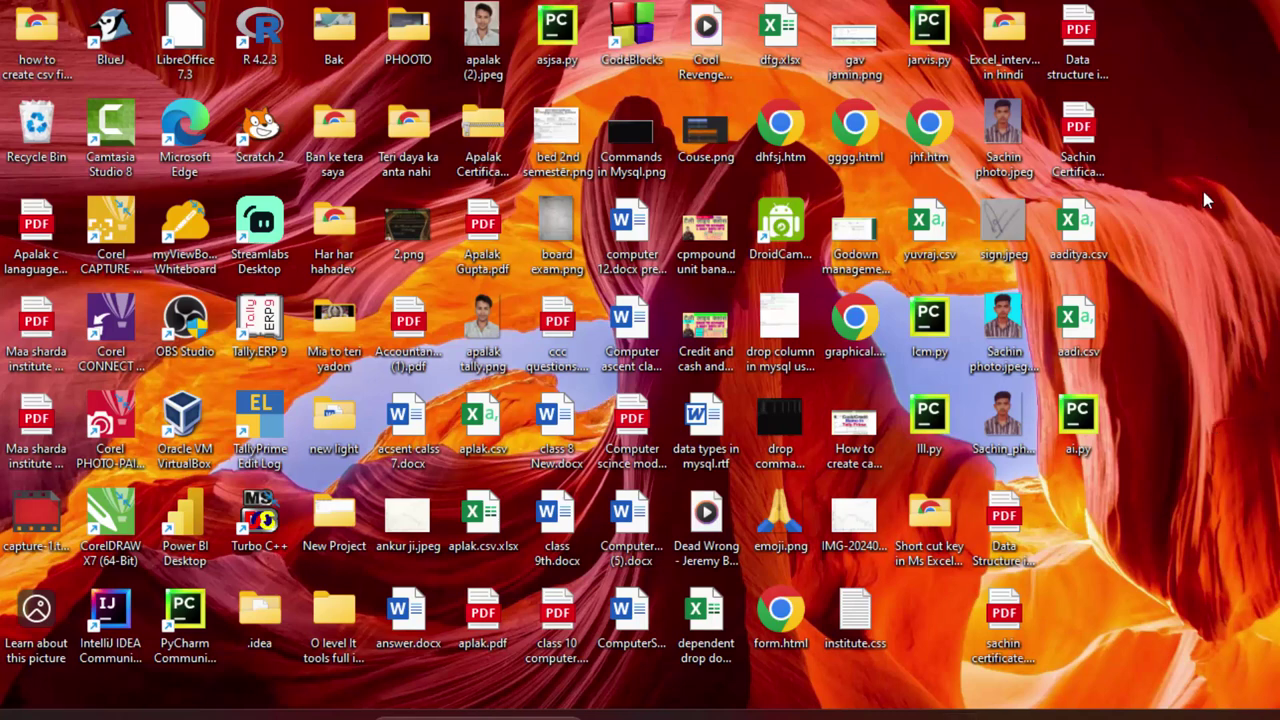
- Refresh the desktop several times from its right-click menu
right_click(1197, 284)
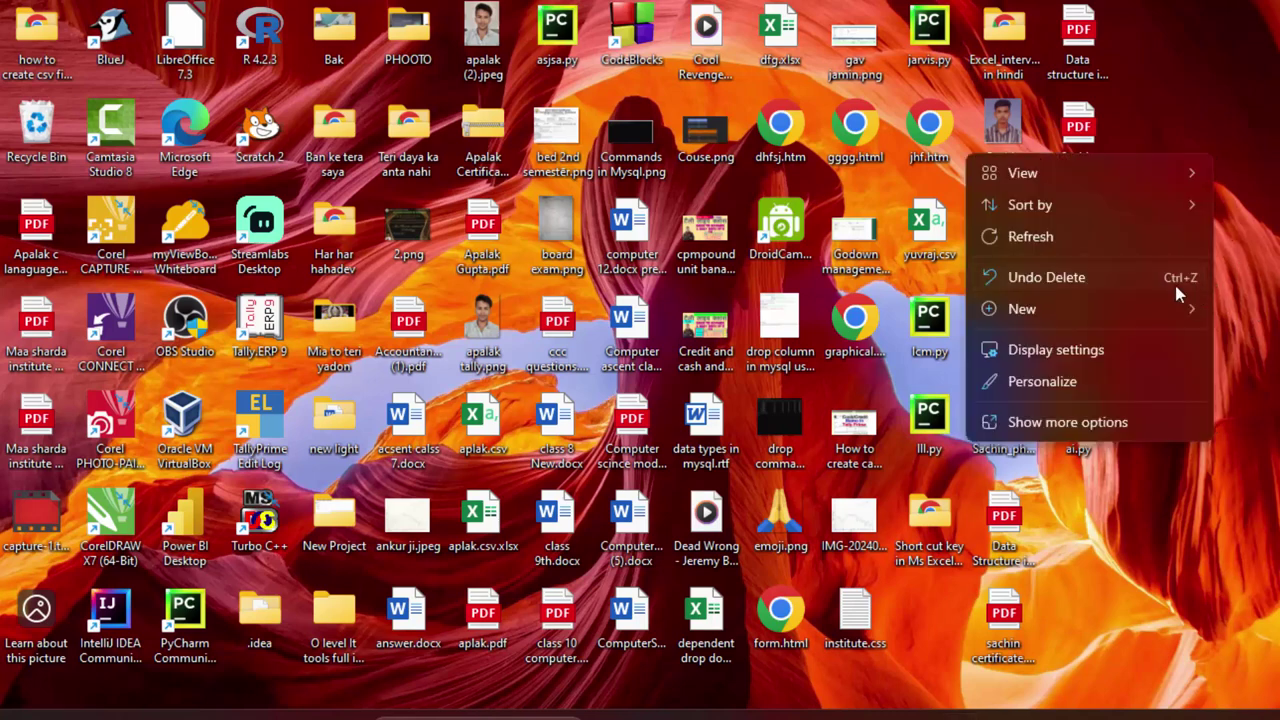
left_click(1140, 236)
right_click(1220, 230)
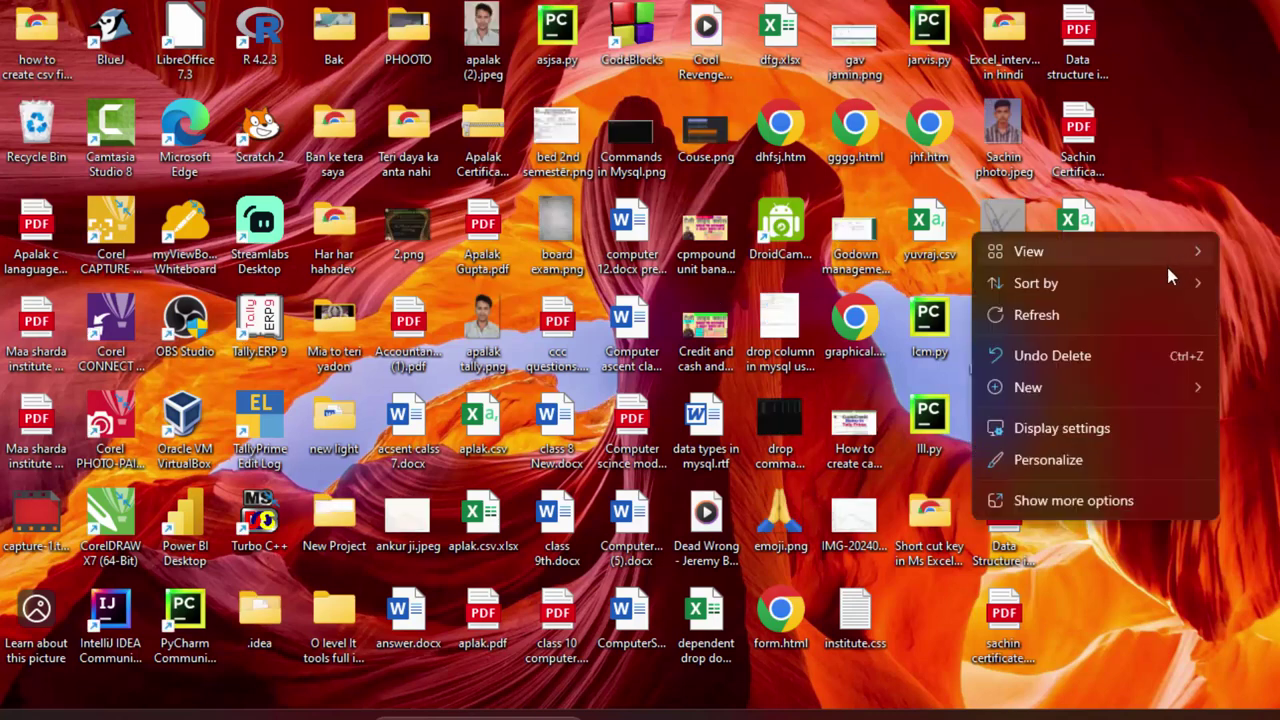
left_click(1125, 305)
right_click(1235, 217)
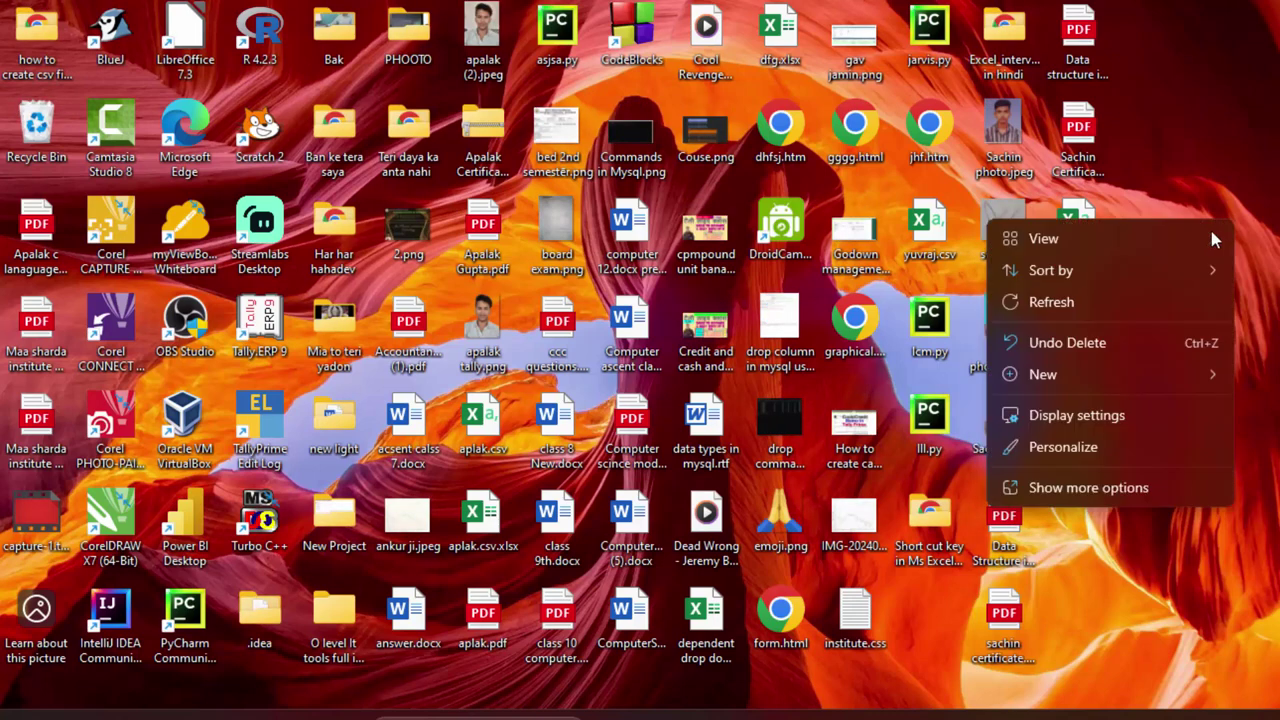
left_click(1115, 300)
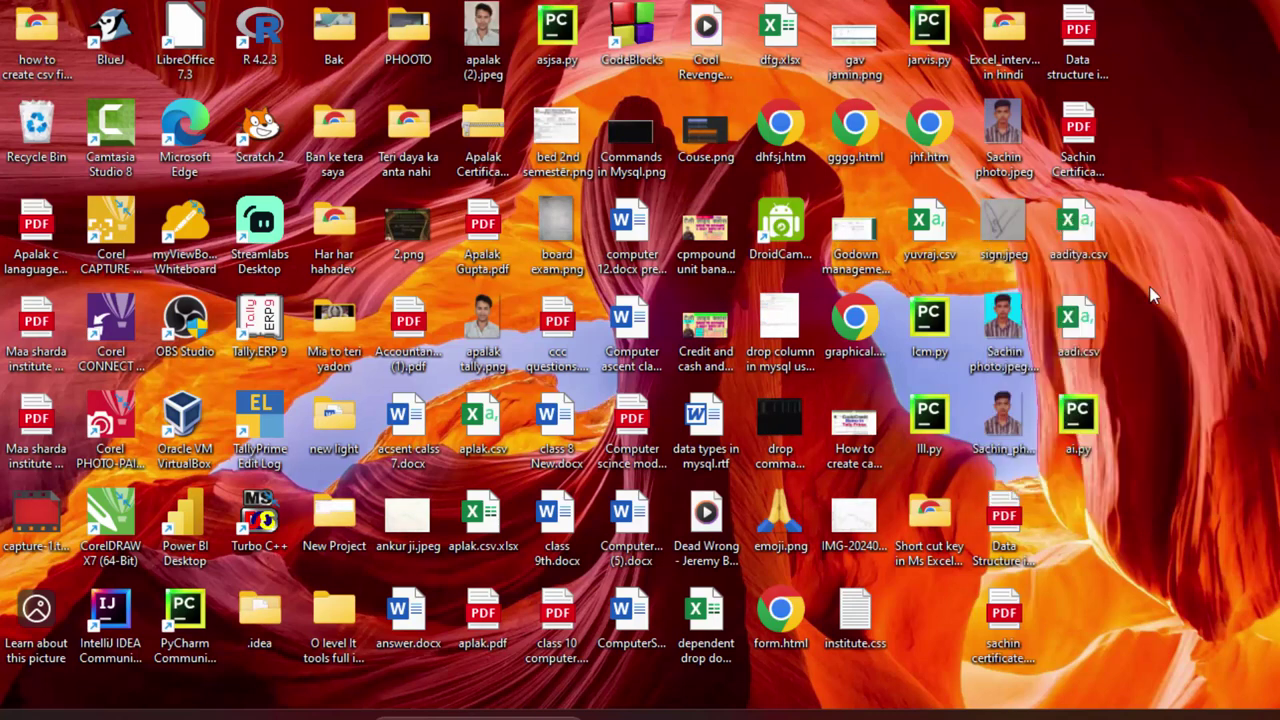
right_click(1184, 242)
left_click(1106, 326)
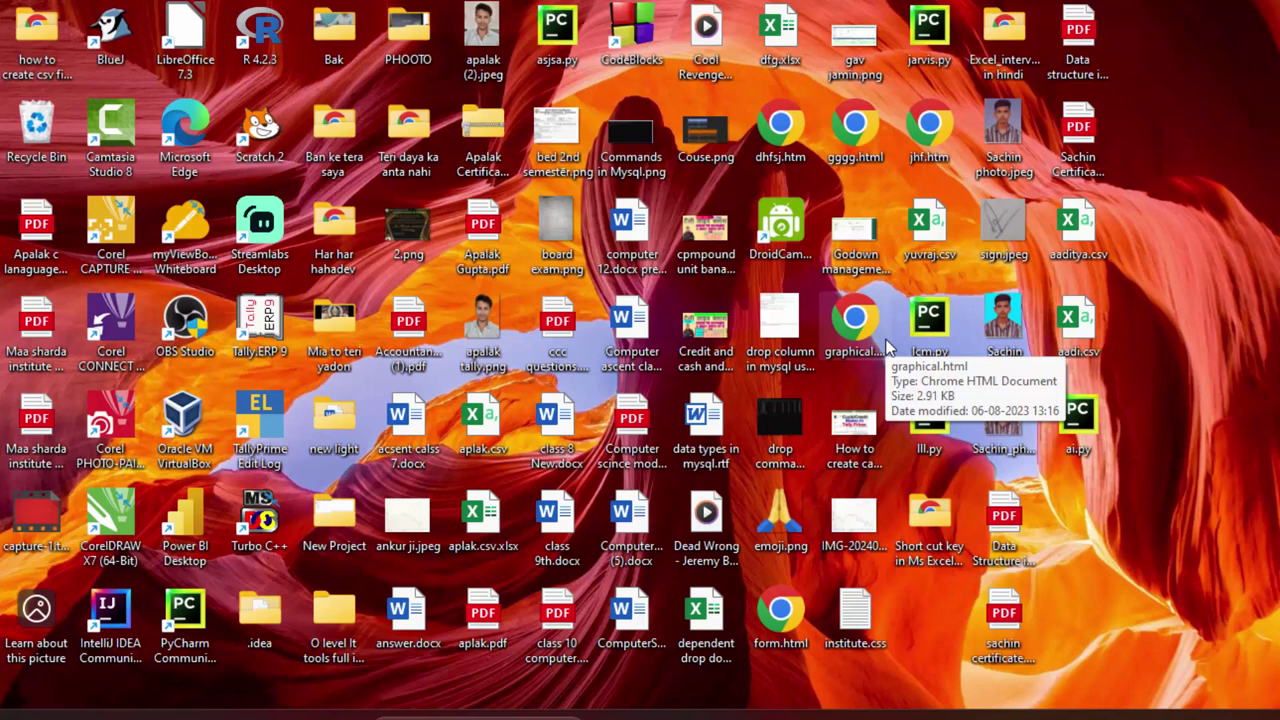
- Launch Microsoft Access from Start search and create a new blank database
left_click(343, 708)
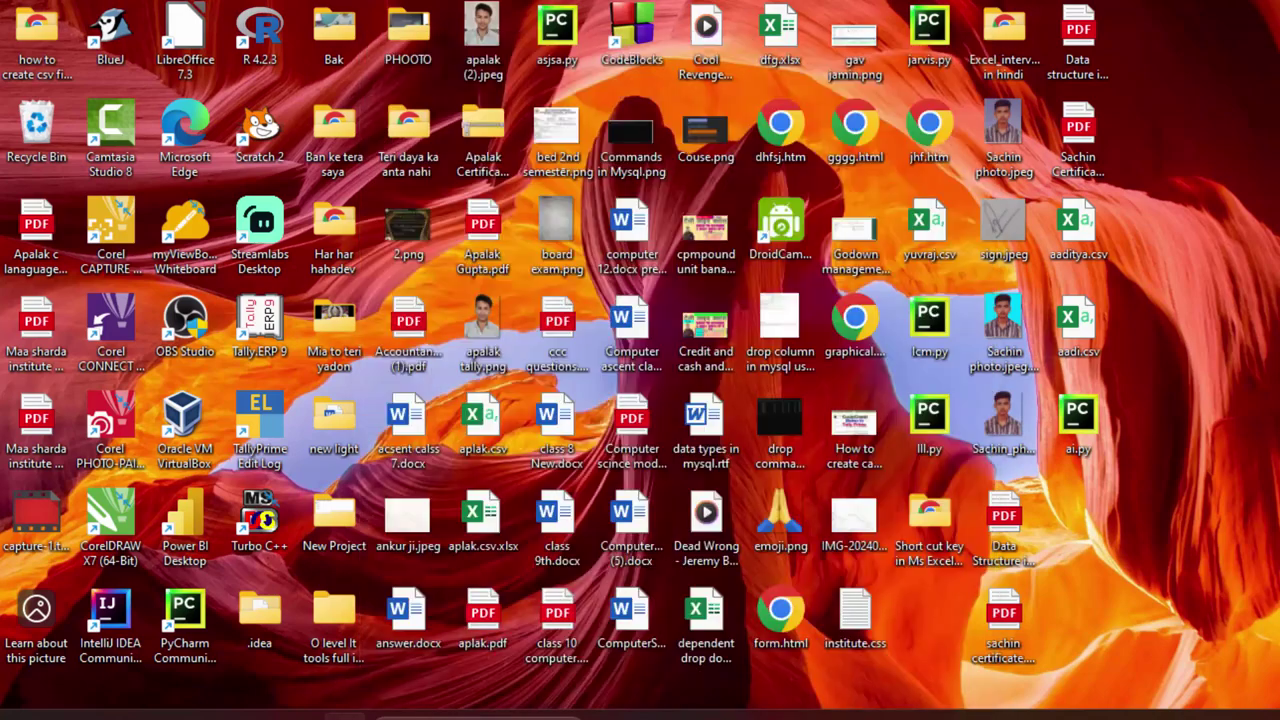
type("access")
left_click(842, 364)
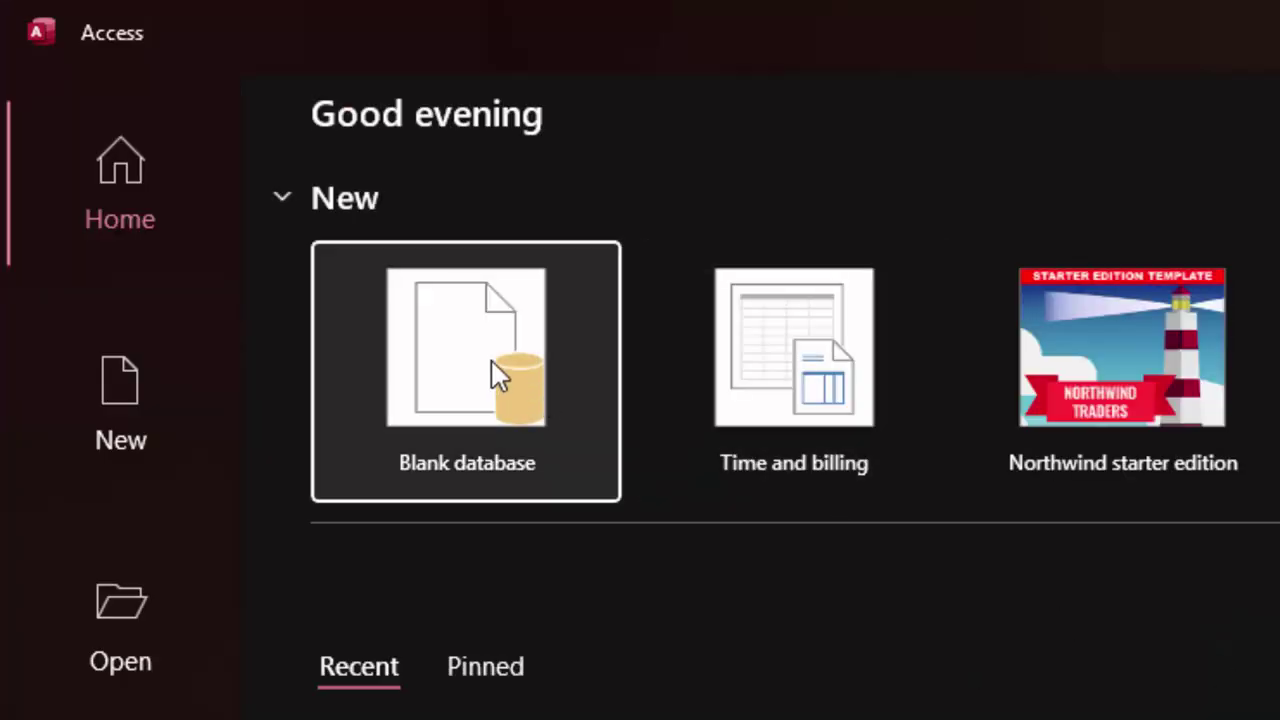
left_click(492, 364)
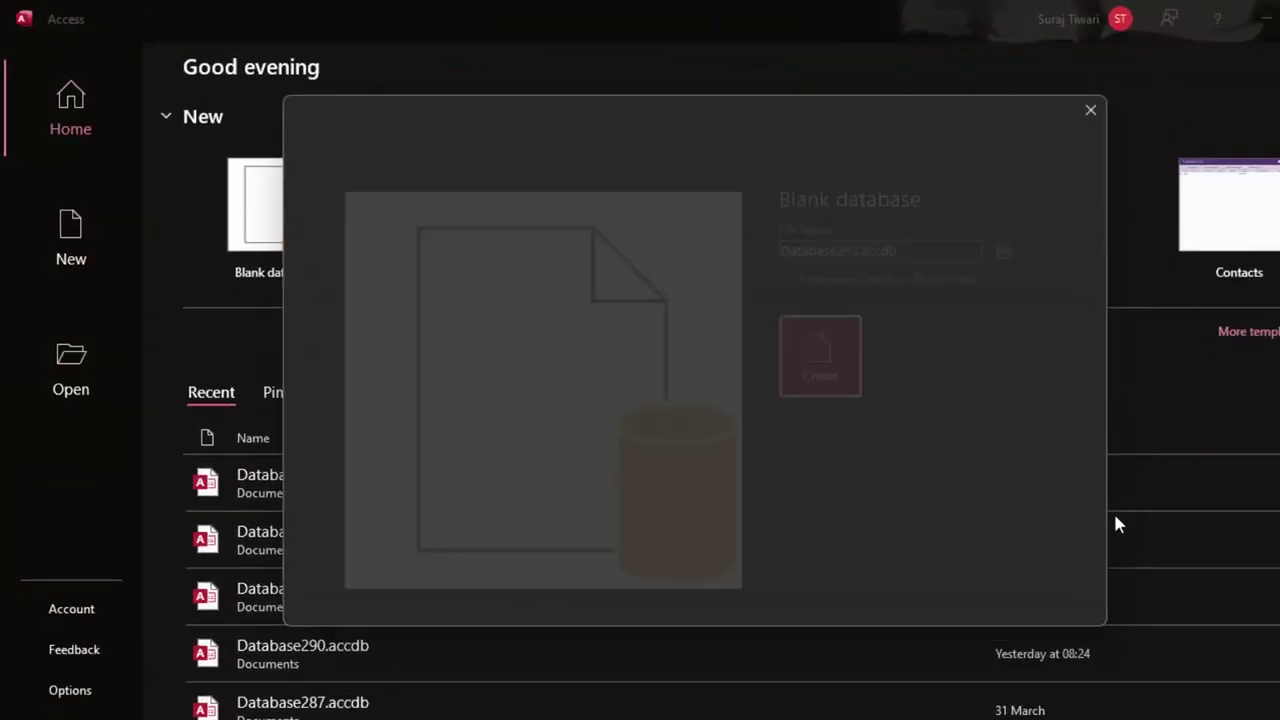
left_click(826, 375)
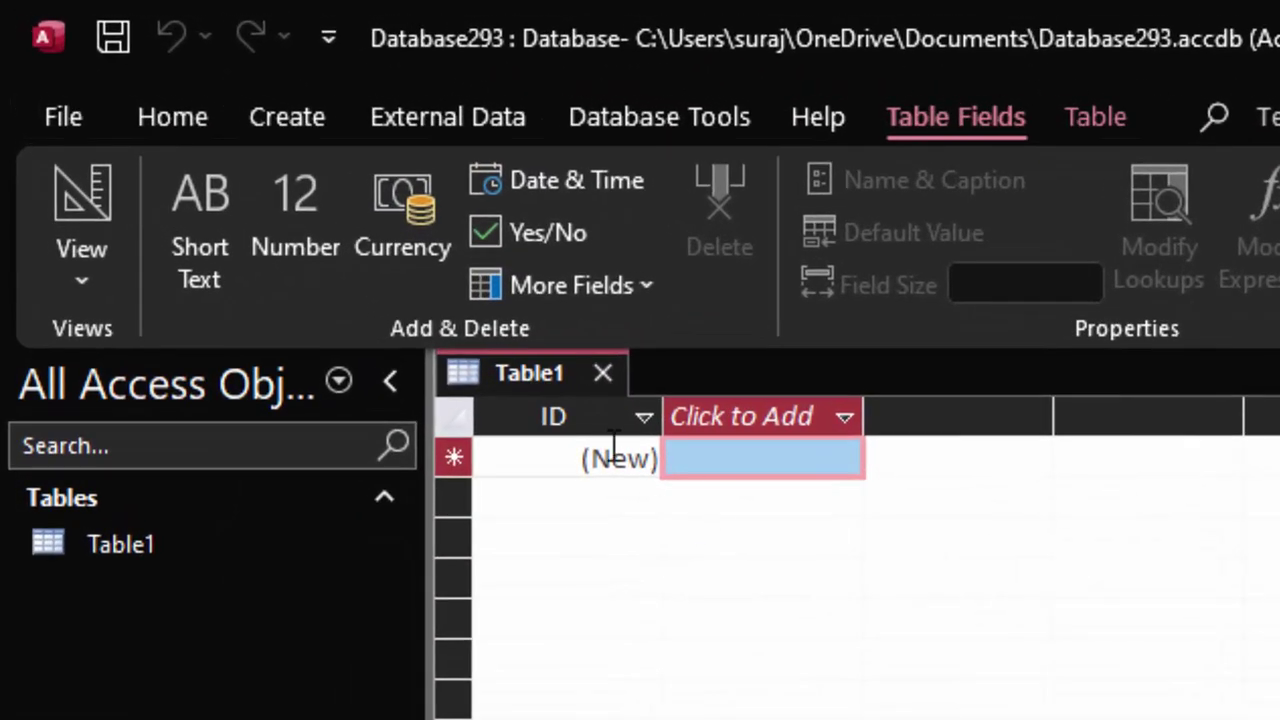
- Save the new table as 'Software' while switching to Design view
left_click(50, 175)
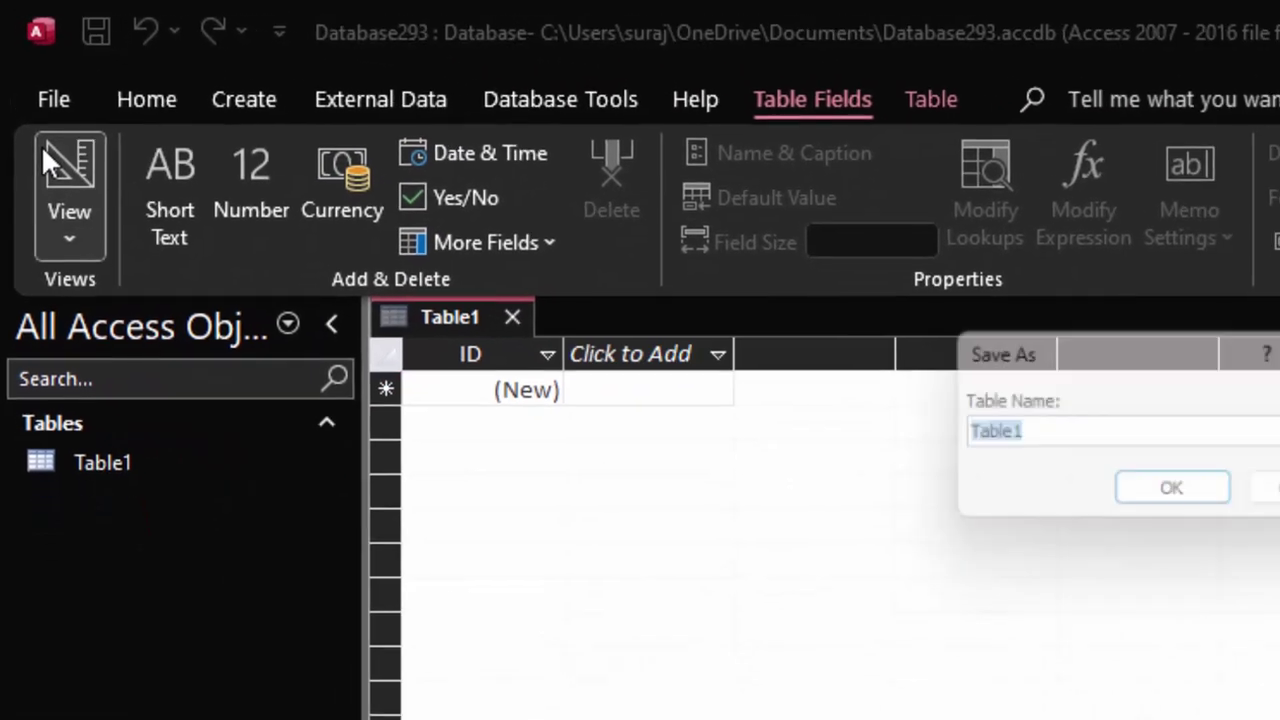
key("BackSpace")
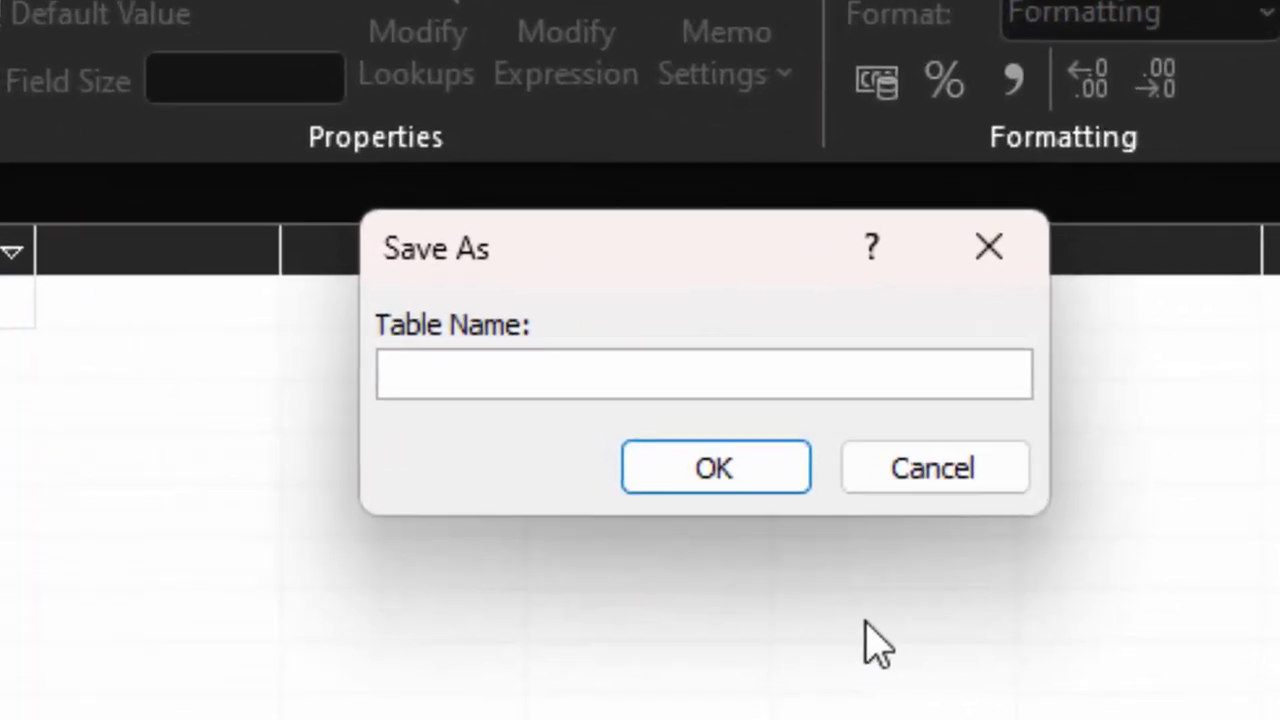
type("Software")
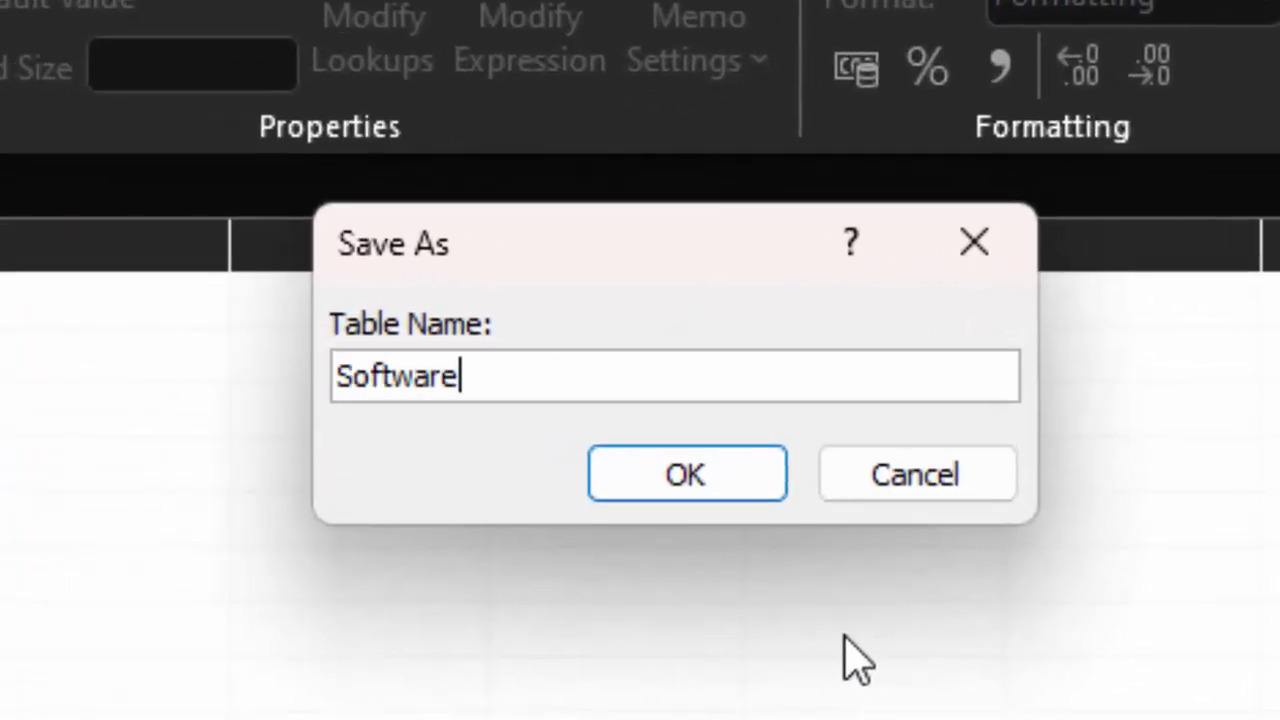
key("Return")
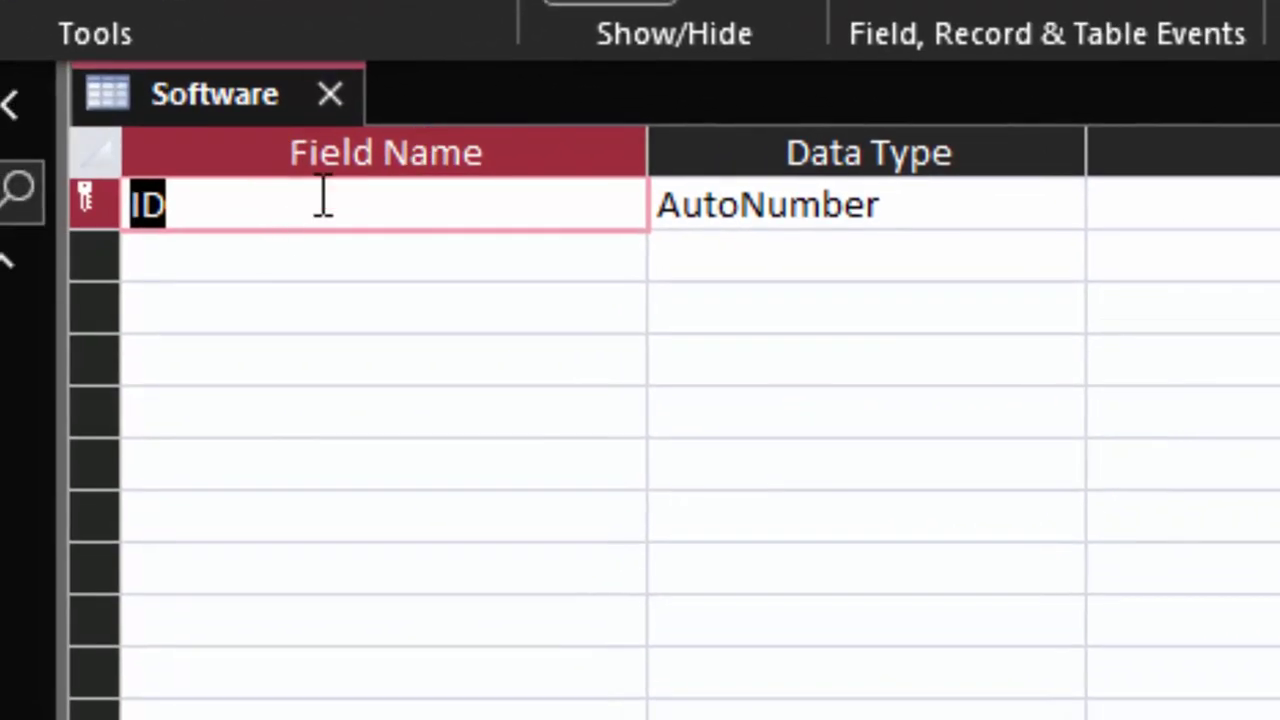
- Rename the ID key field to Adhar_id and open its data type list
left_click(283, 197)
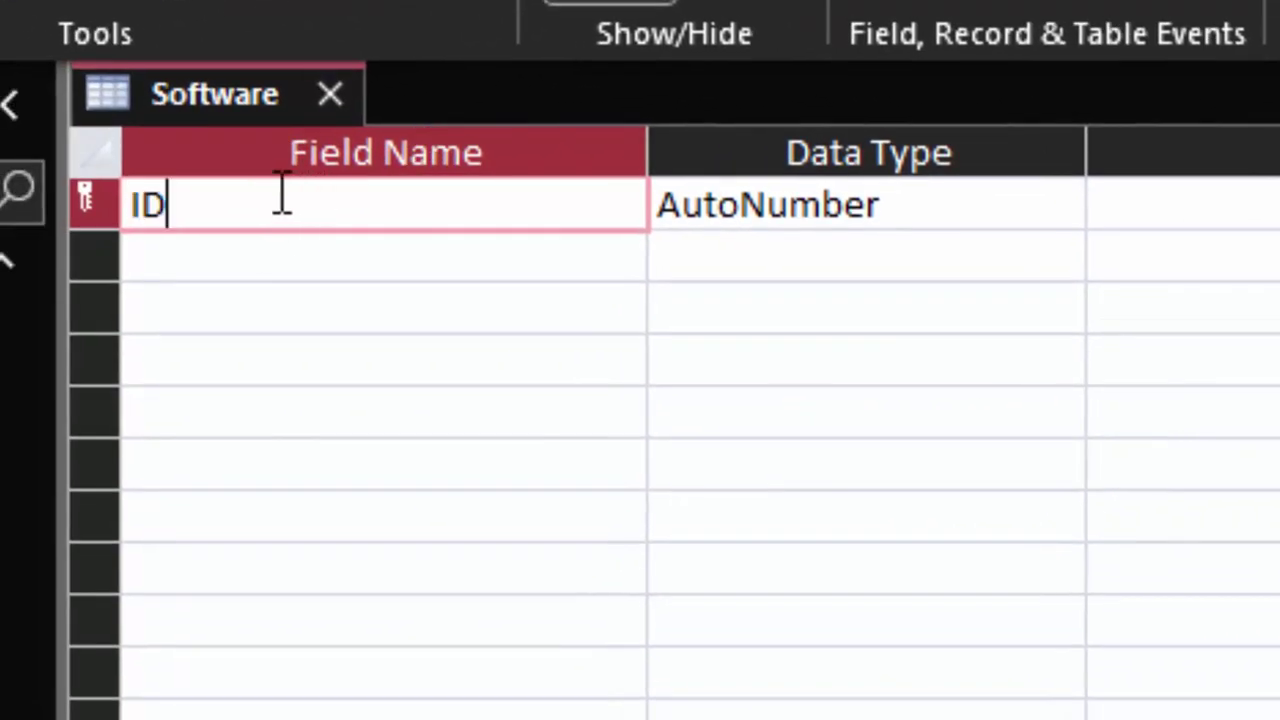
left_click(130, 205)
key("BackSpace")
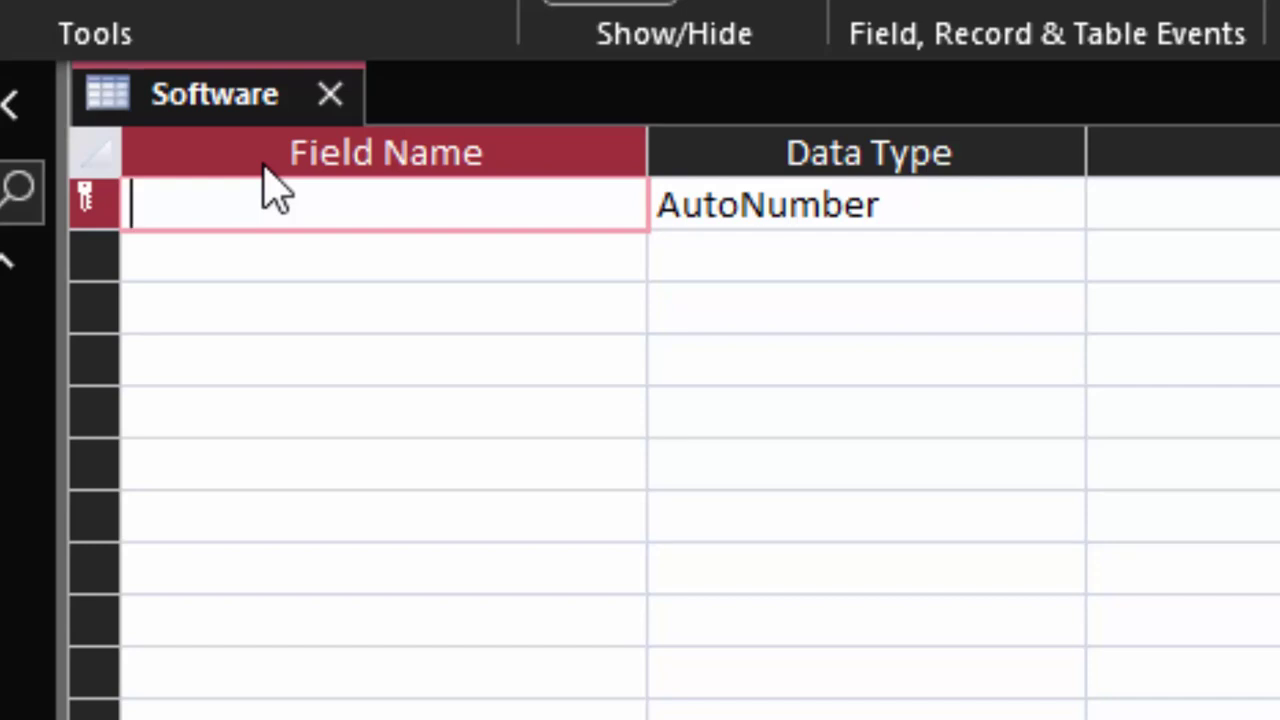
type("Adhar")
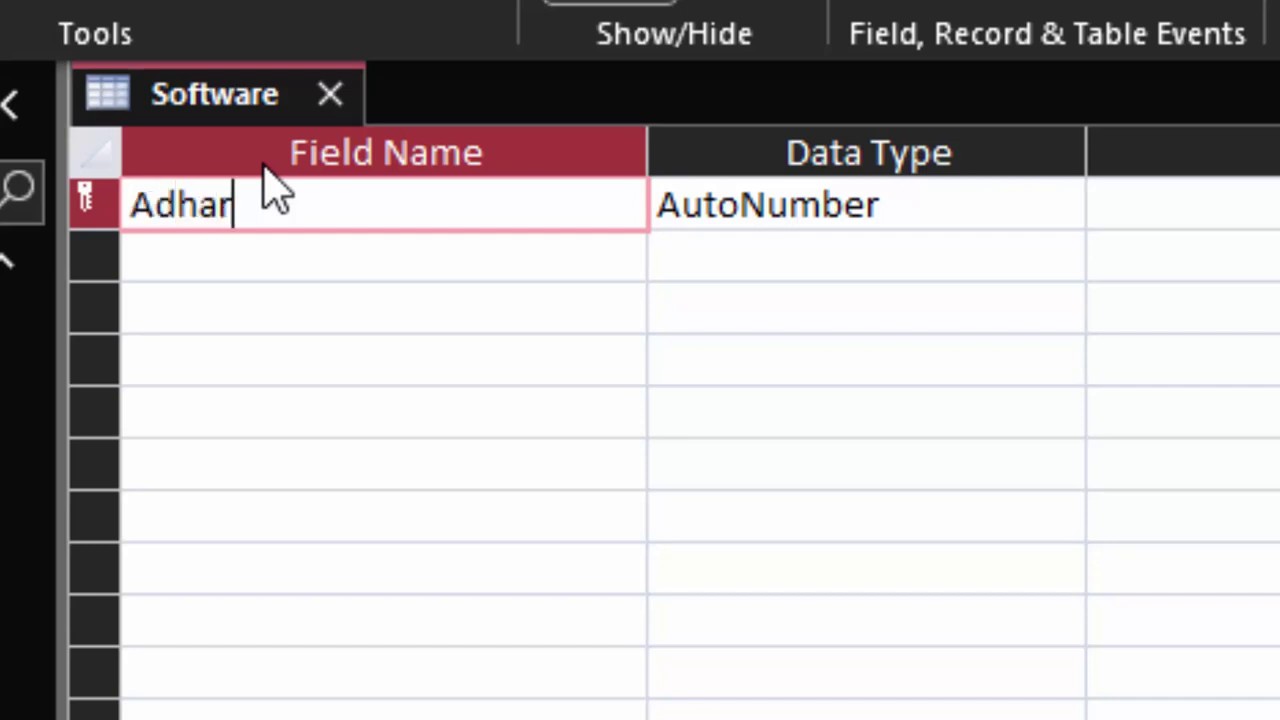
type("_")
type("id")
left_click(968, 197)
left_click(1060, 208)
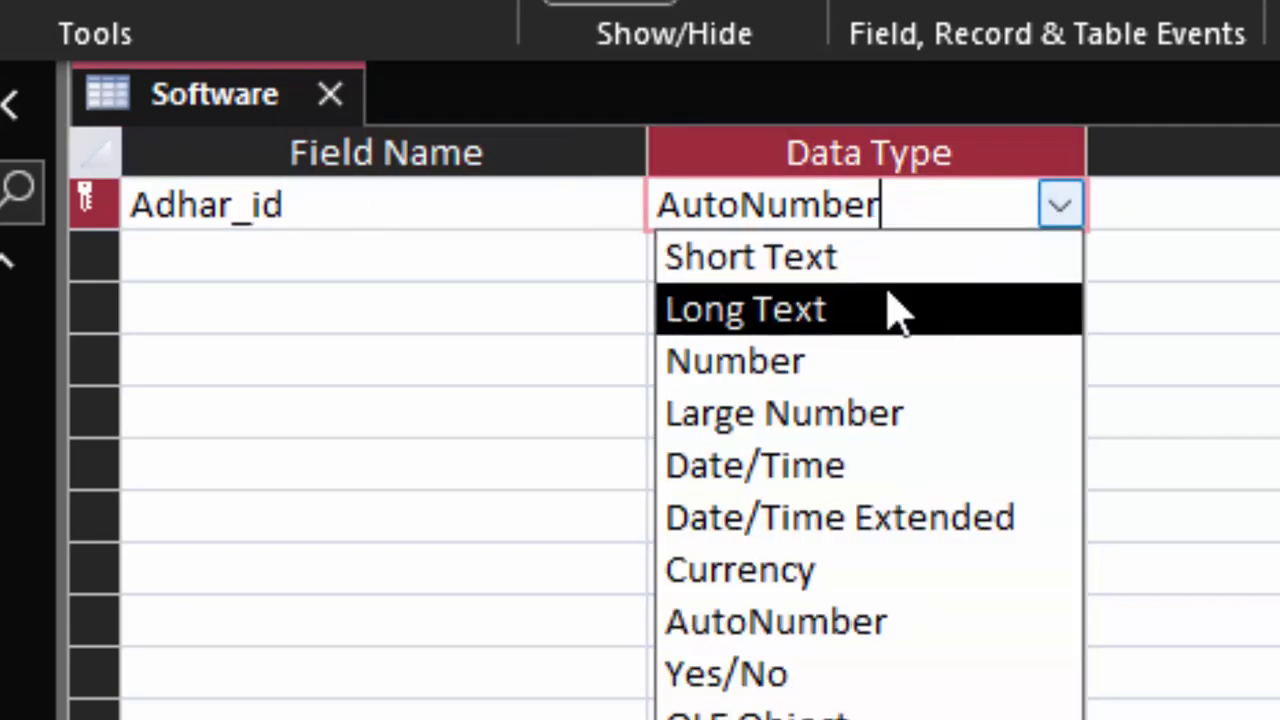
- Make Adhar_id Short Text and add a Name_of_citizen Short Text field
left_click(895, 268)
left_click(354, 262)
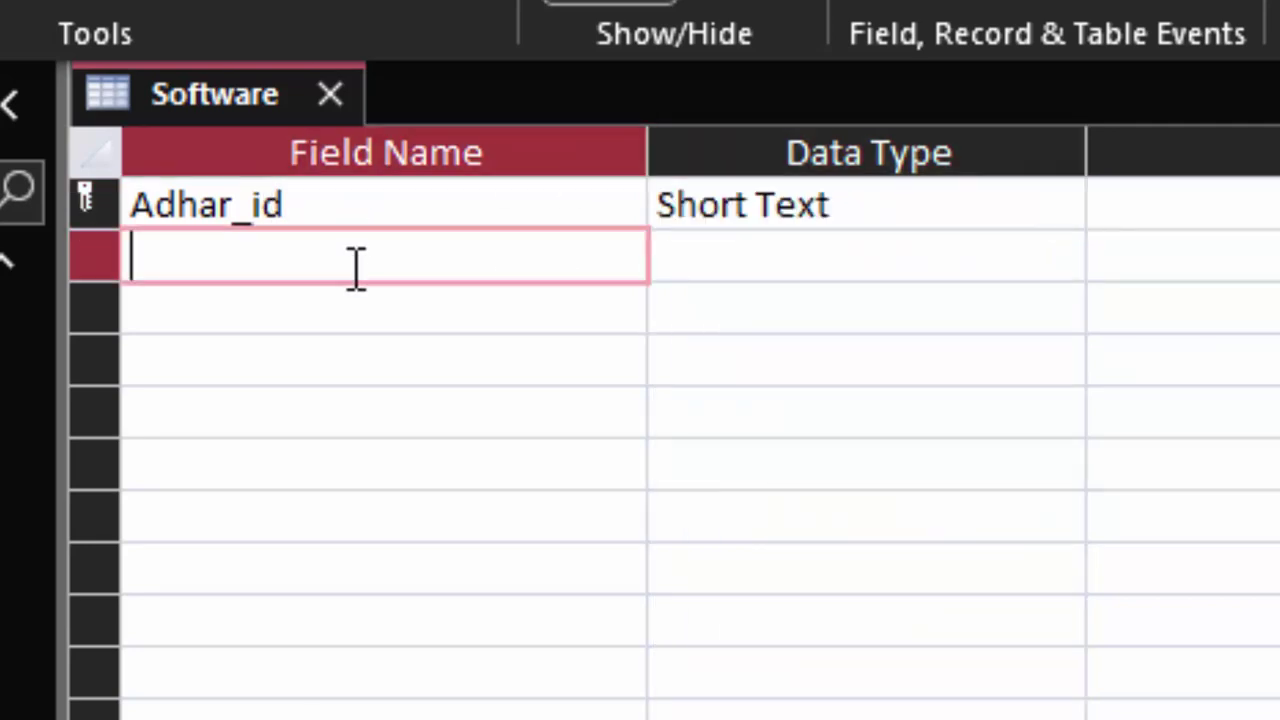
type("Name")
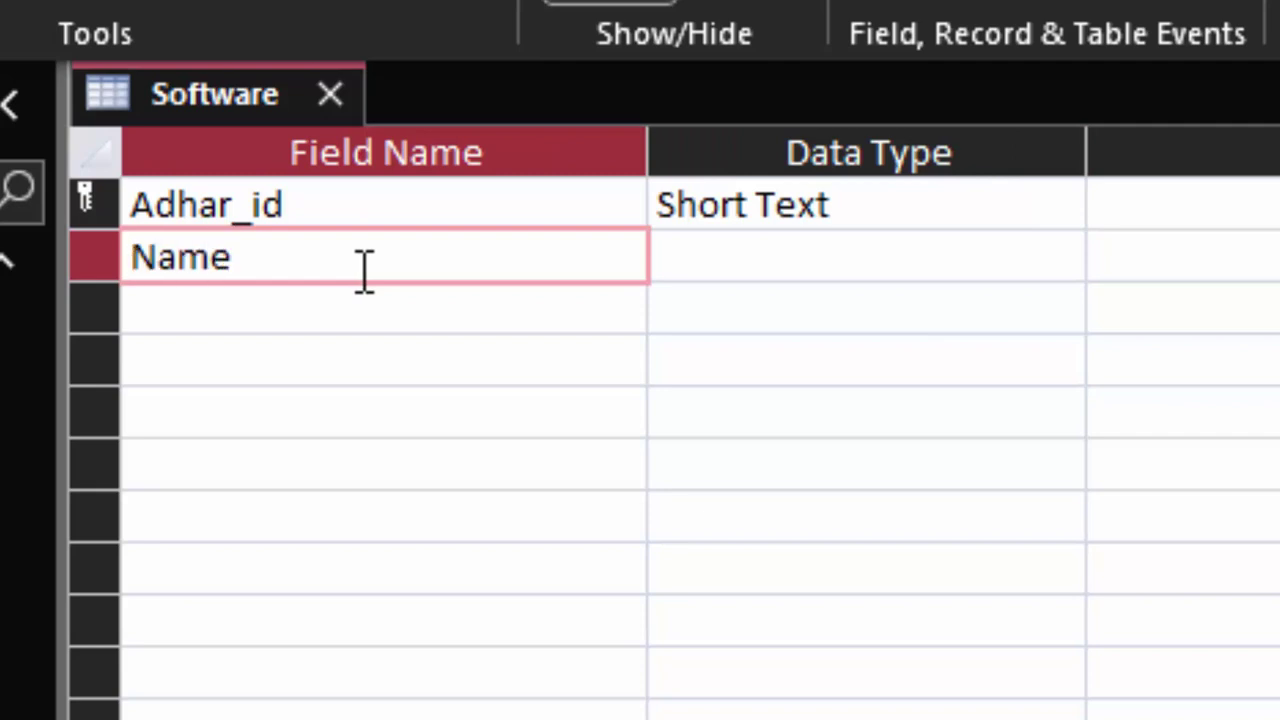
type("_of_c")
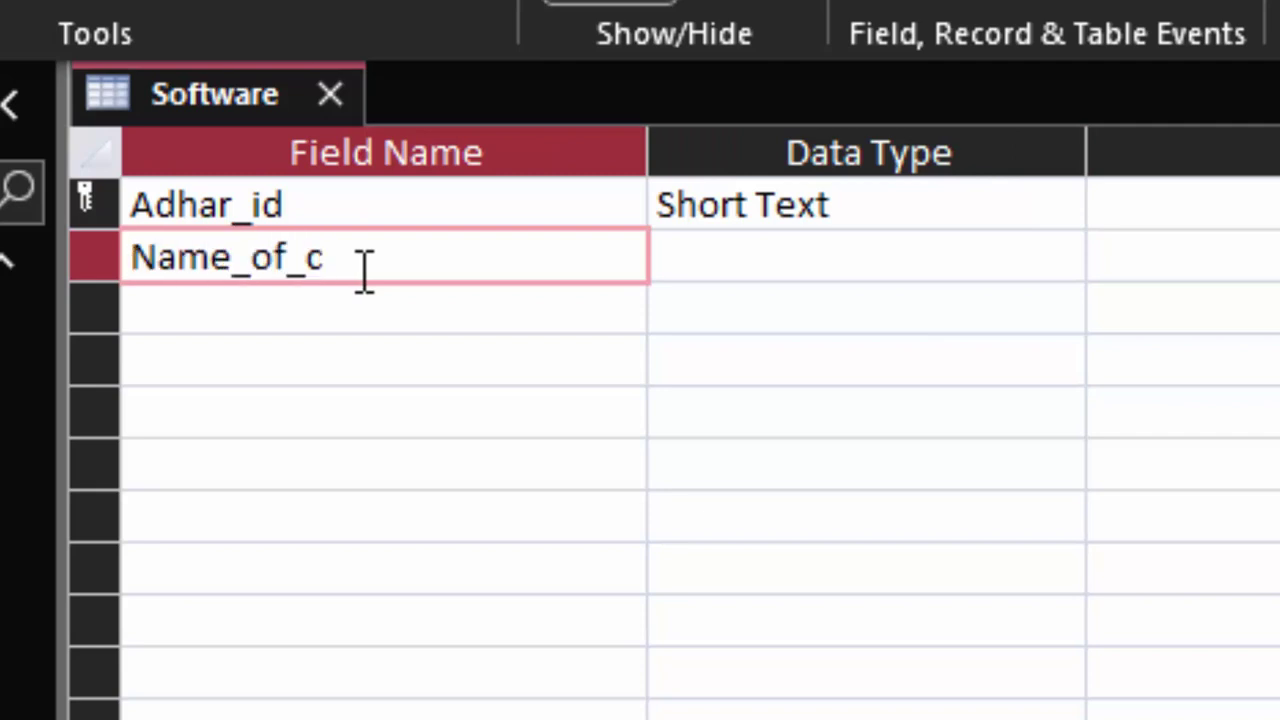
type("itizen")
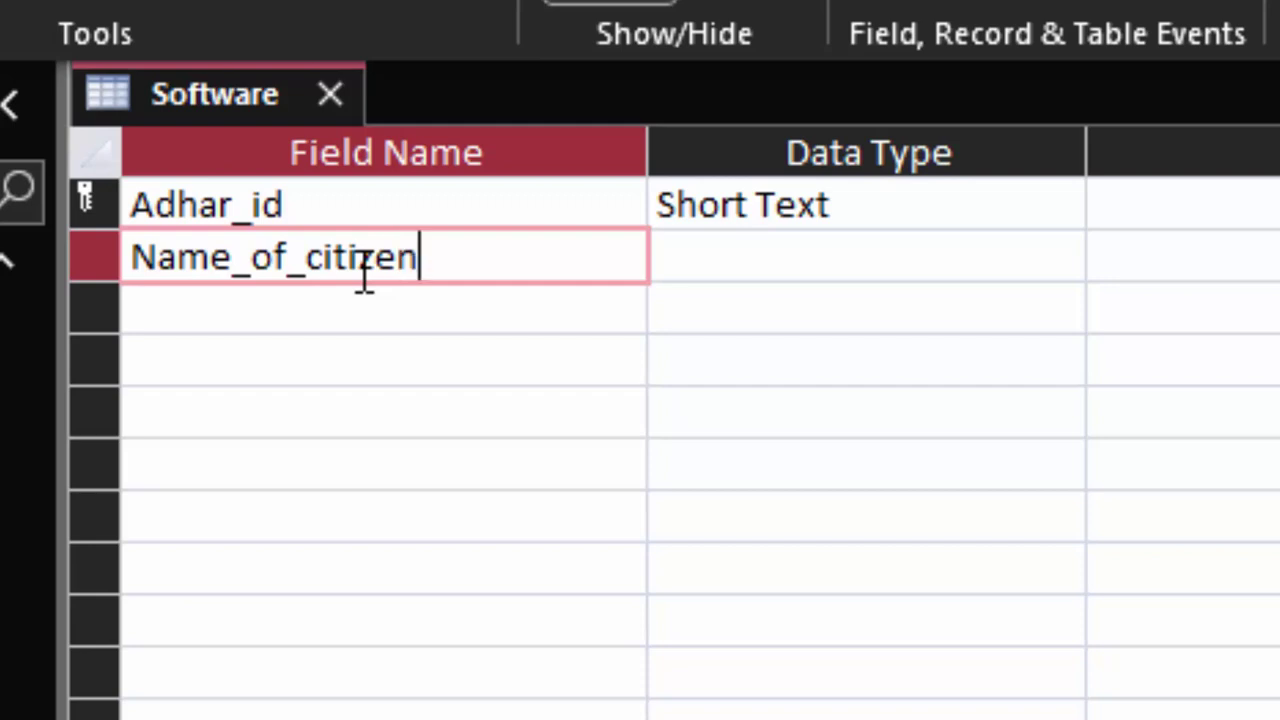
left_click(720, 290)
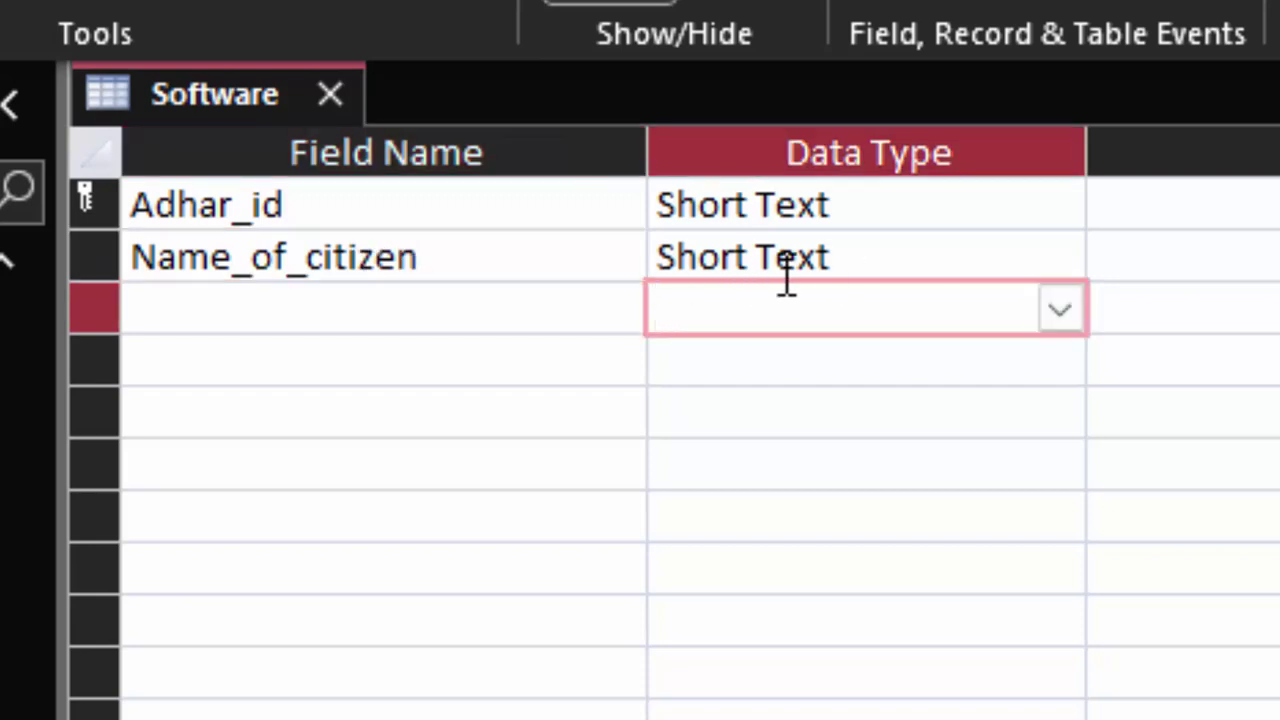
- Add an Age field of type Number with Double field size
left_click(323, 305)
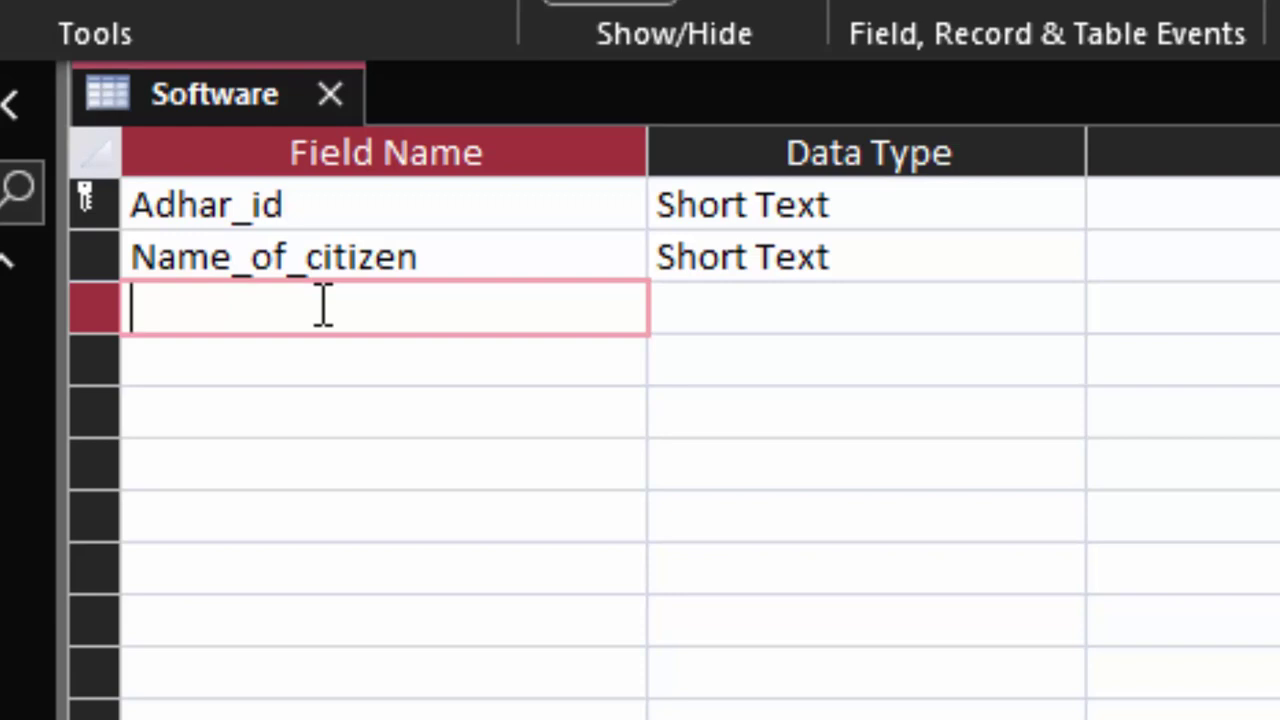
type("Age")
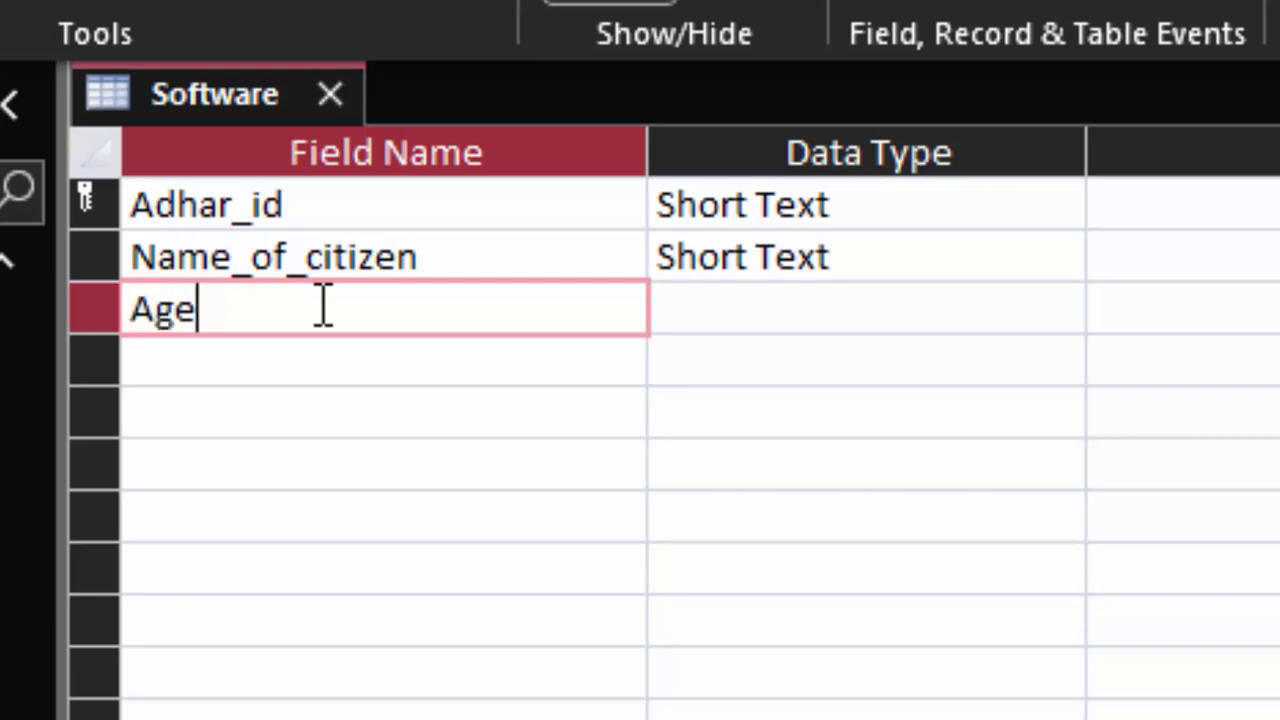
left_click(845, 302)
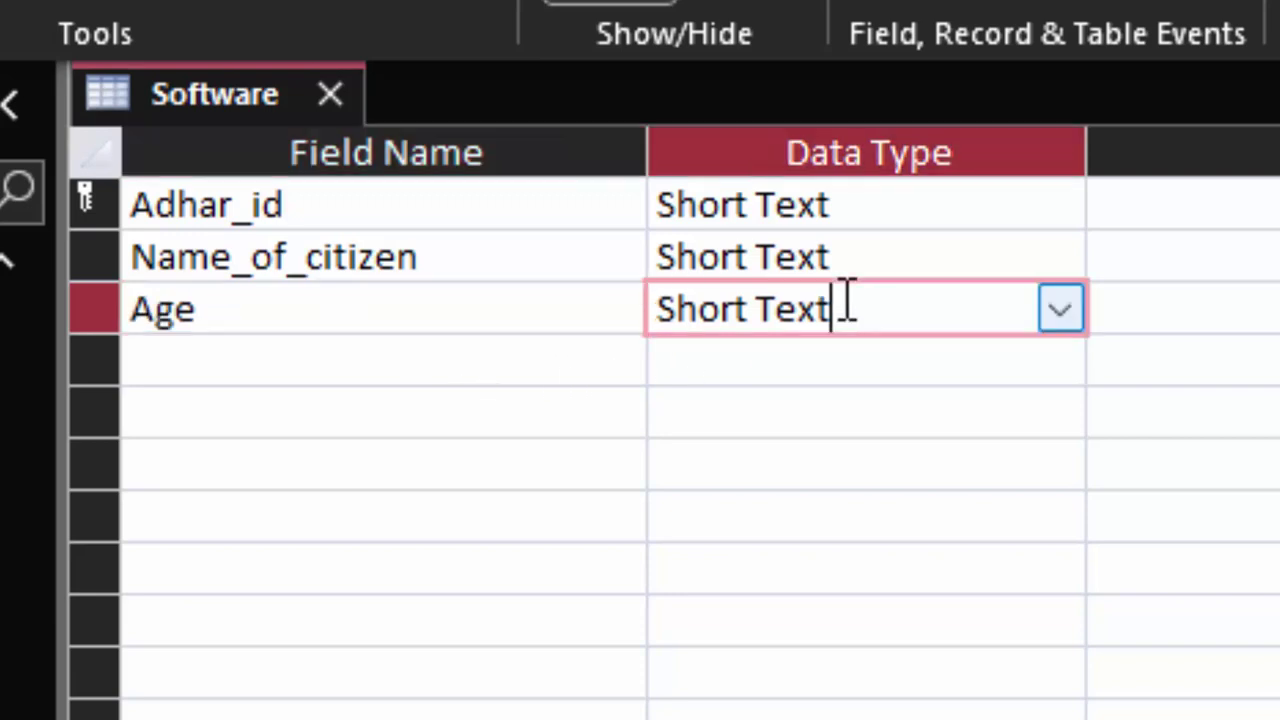
left_click(1062, 310)
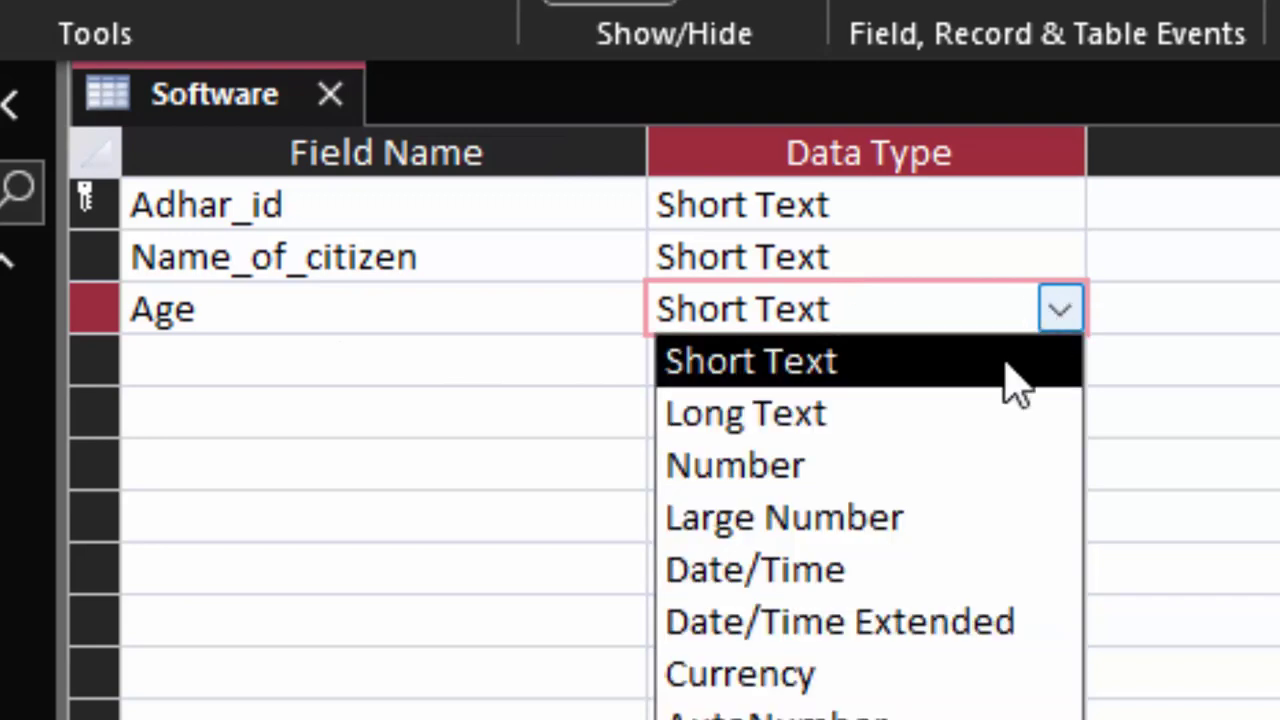
left_click(943, 491)
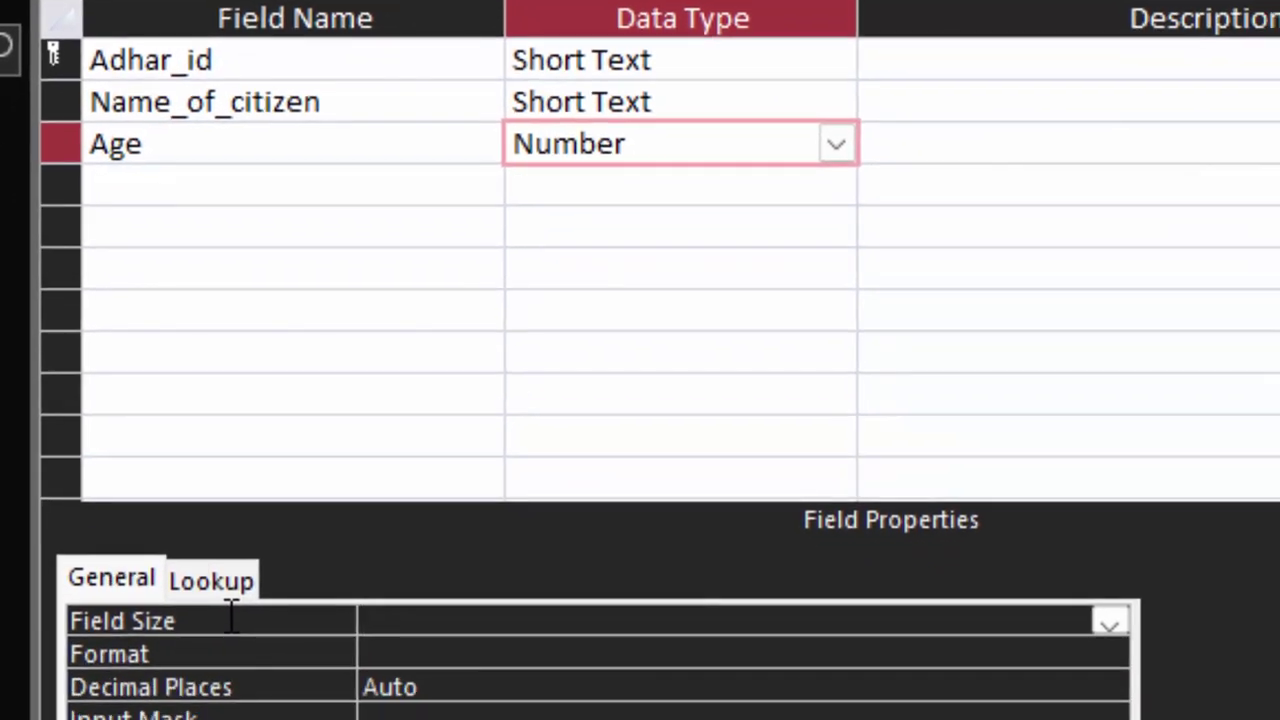
type("double")
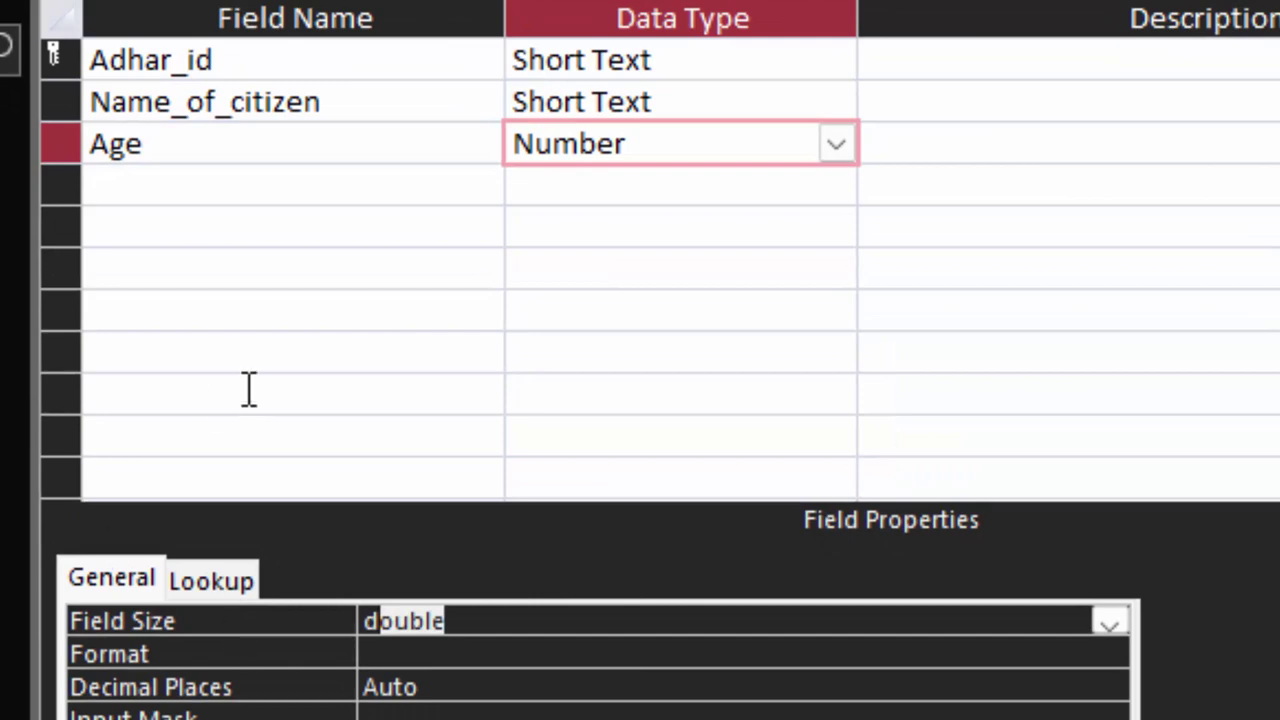
left_click(231, 195)
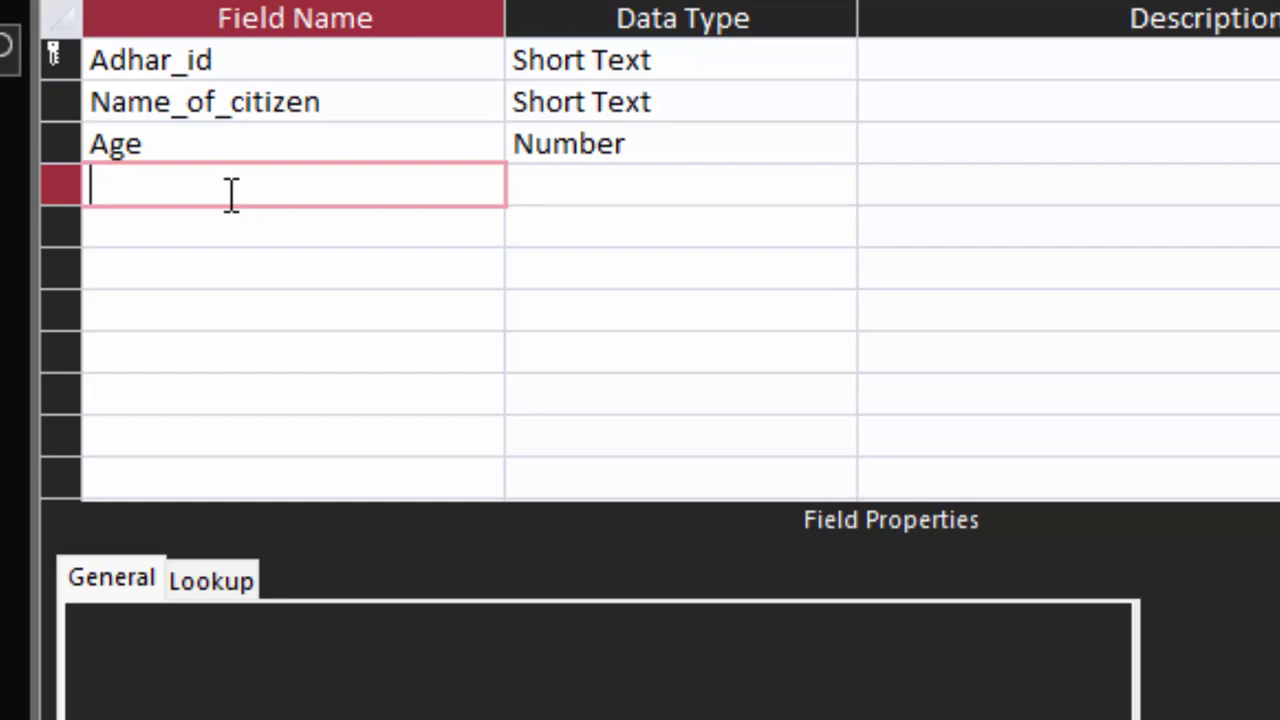
- Add a field named Status with the Calculated data type
type("Is")
key("BackSpace")
key("BackSpace")
key("BackSpace")
type("S")
type("tat")
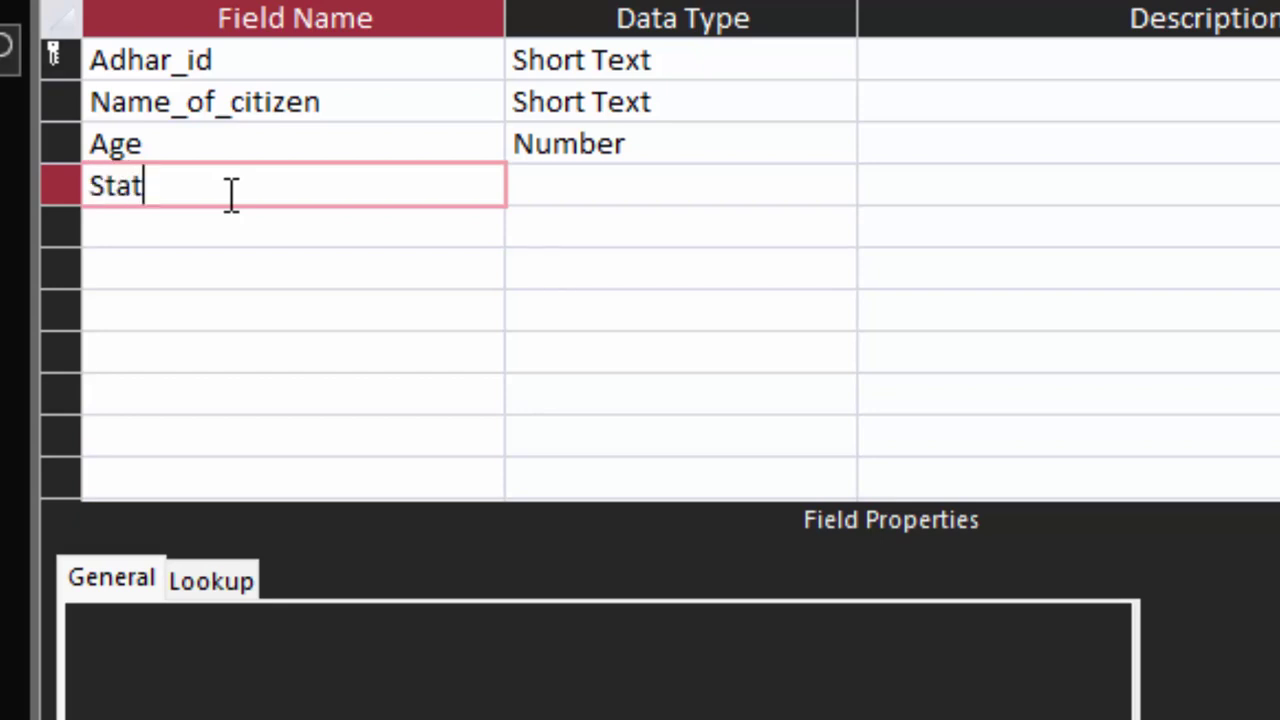
type("us")
left_click(723, 180)
left_click(838, 187)
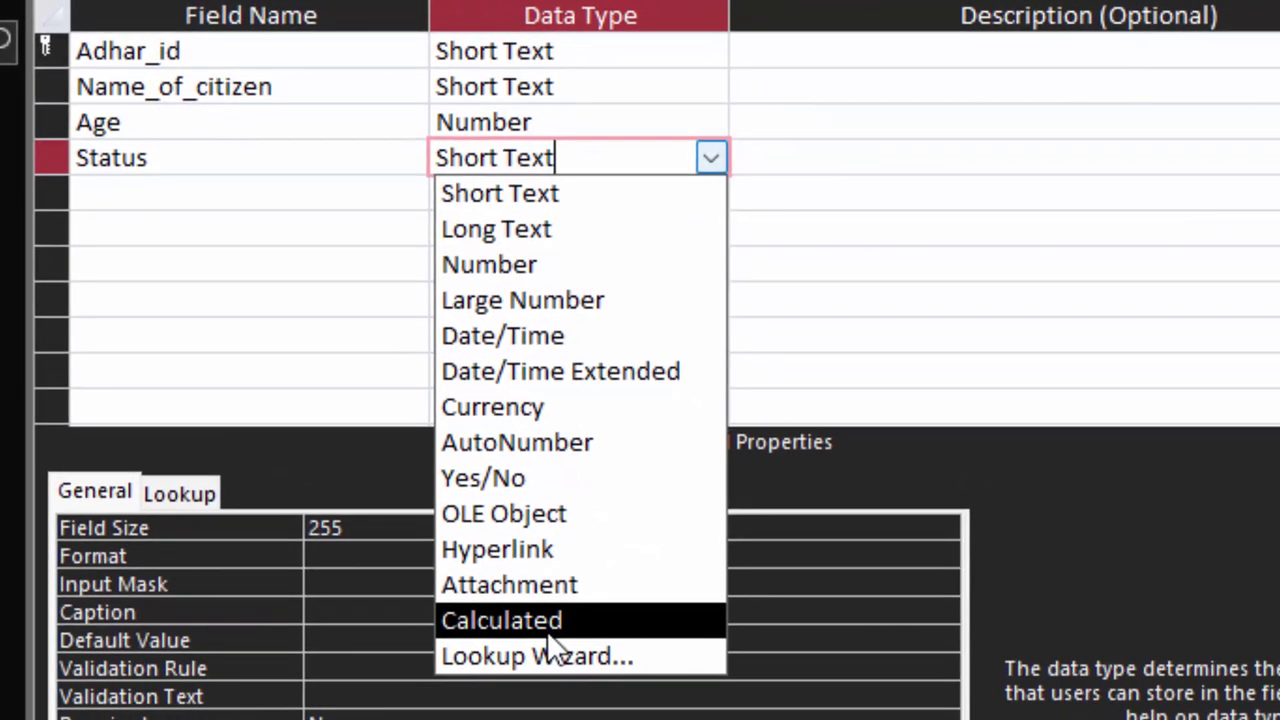
left_click(547, 631)
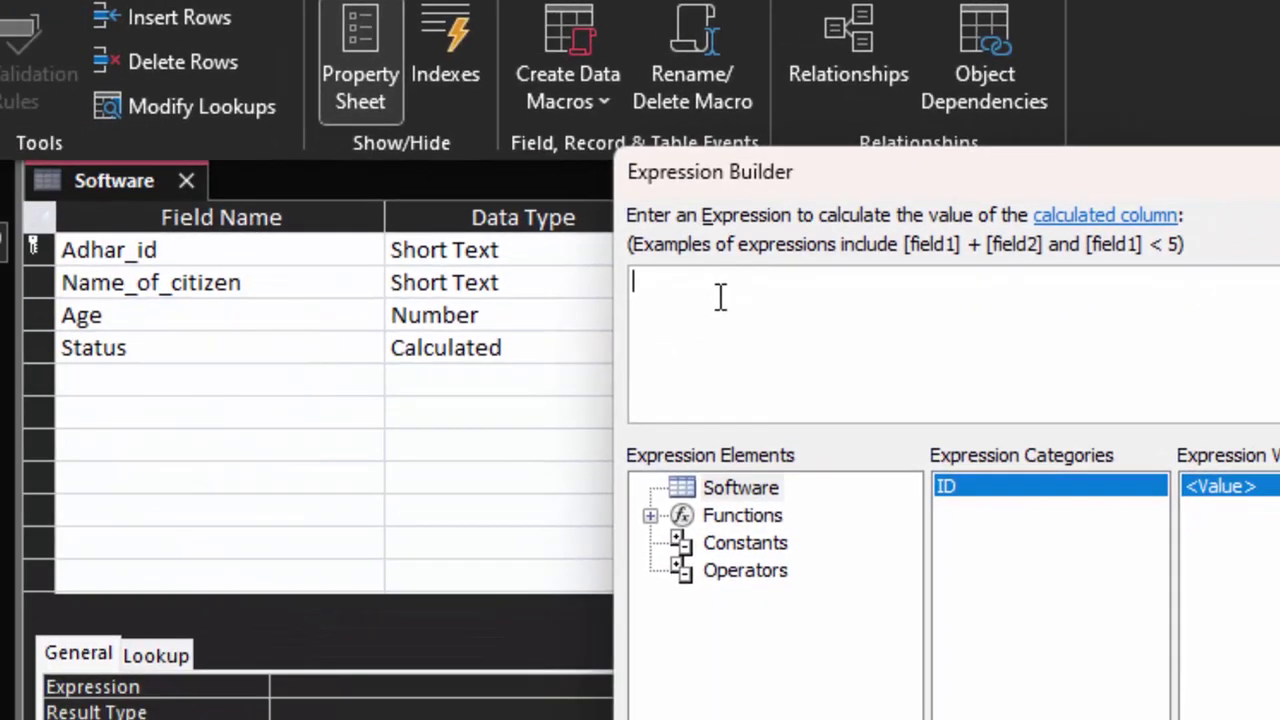
- Start the Status expression as IIf([Age]> using the IIf autocomplete
type("iif")
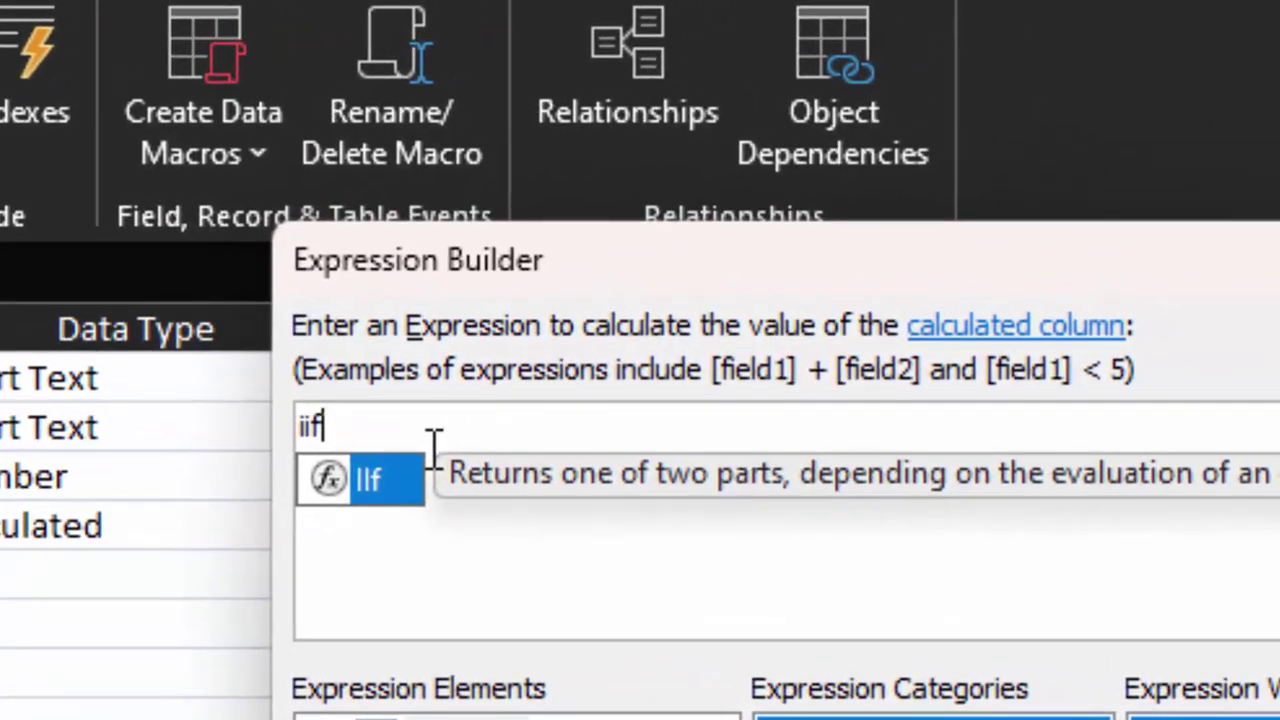
key("Tab")
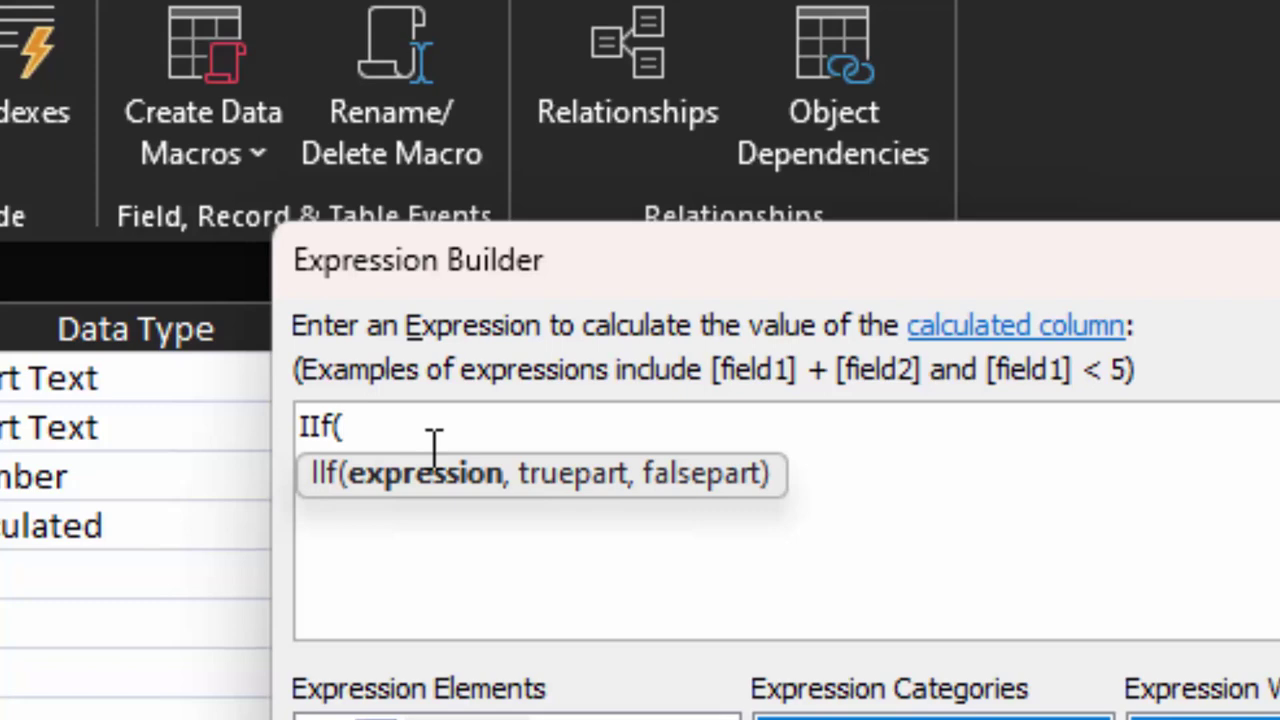
type("[")
type("Age")
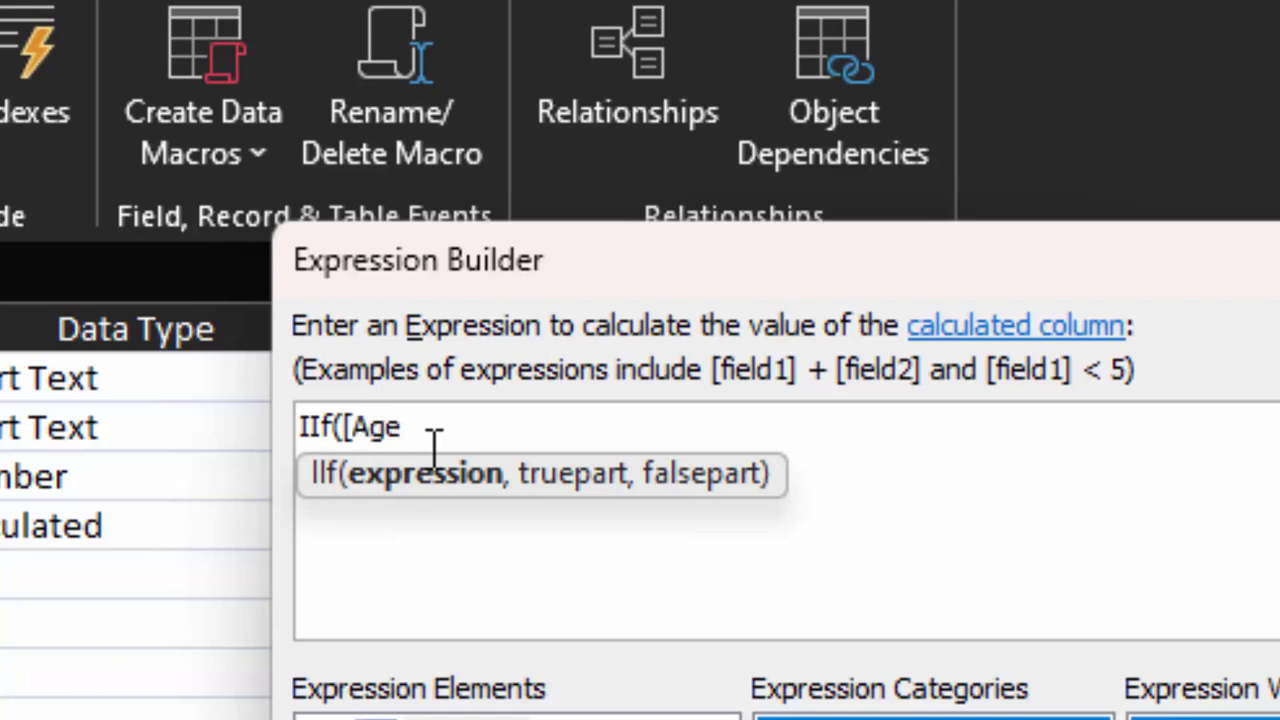
type("]")
type(">")
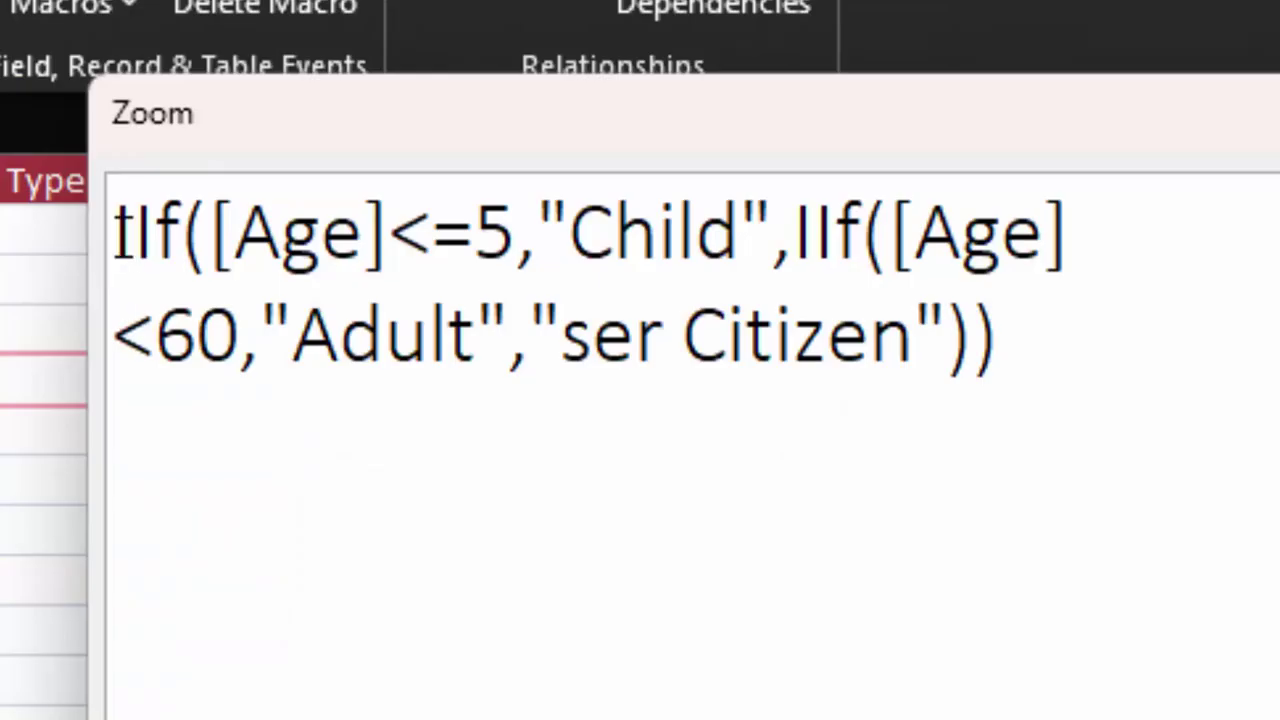
- Finalize IIf([Age]<=5,"Child",IIf([Age]<60,"Adult","ser Citizen")) as the Status expression and confirm it
left_click_drag(114, 236, 215, 258)
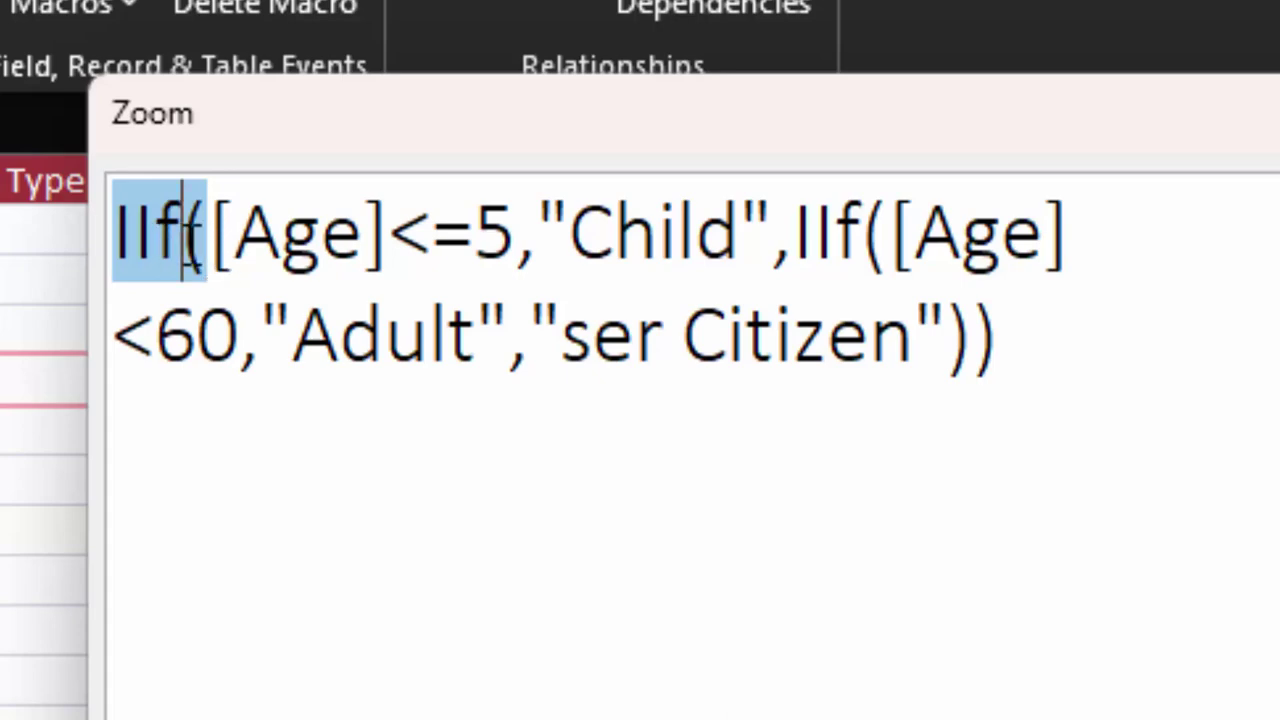
left_click_drag(190, 245, 118, 245)
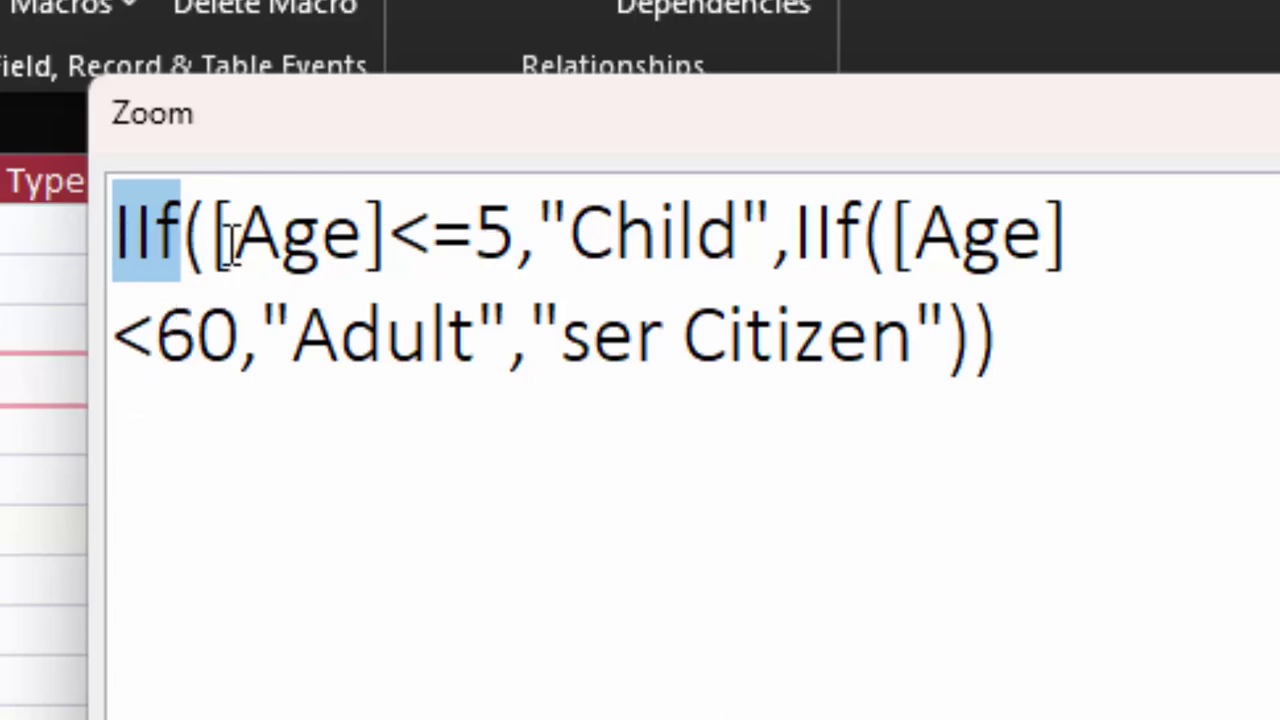
left_click_drag(212, 235, 383, 248)
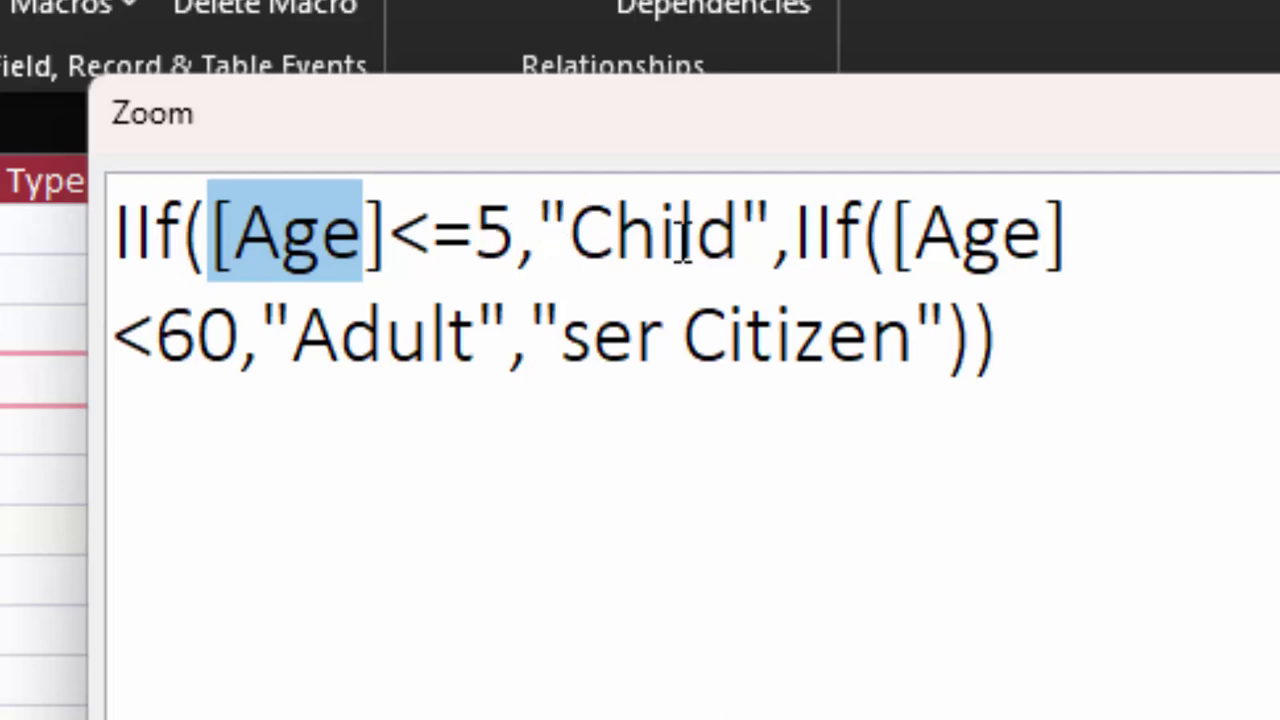
left_click_drag(641, 236, 591, 236)
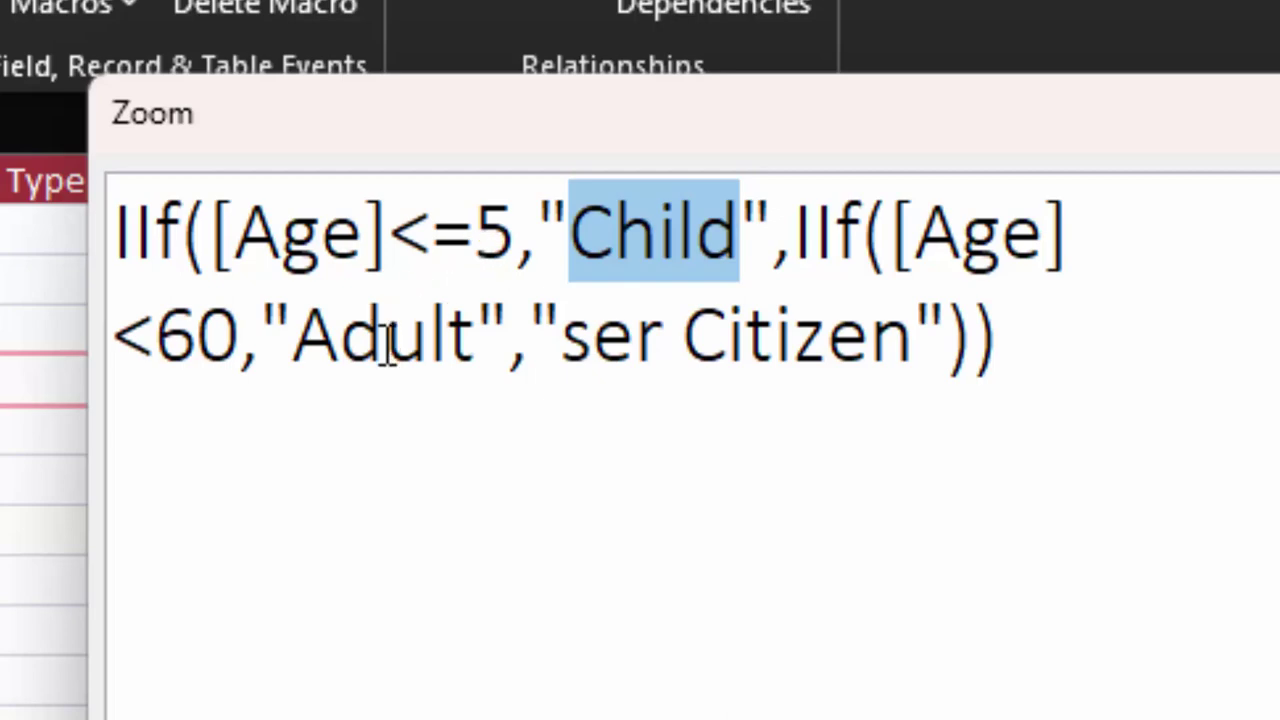
left_click_drag(292, 335, 497, 330)
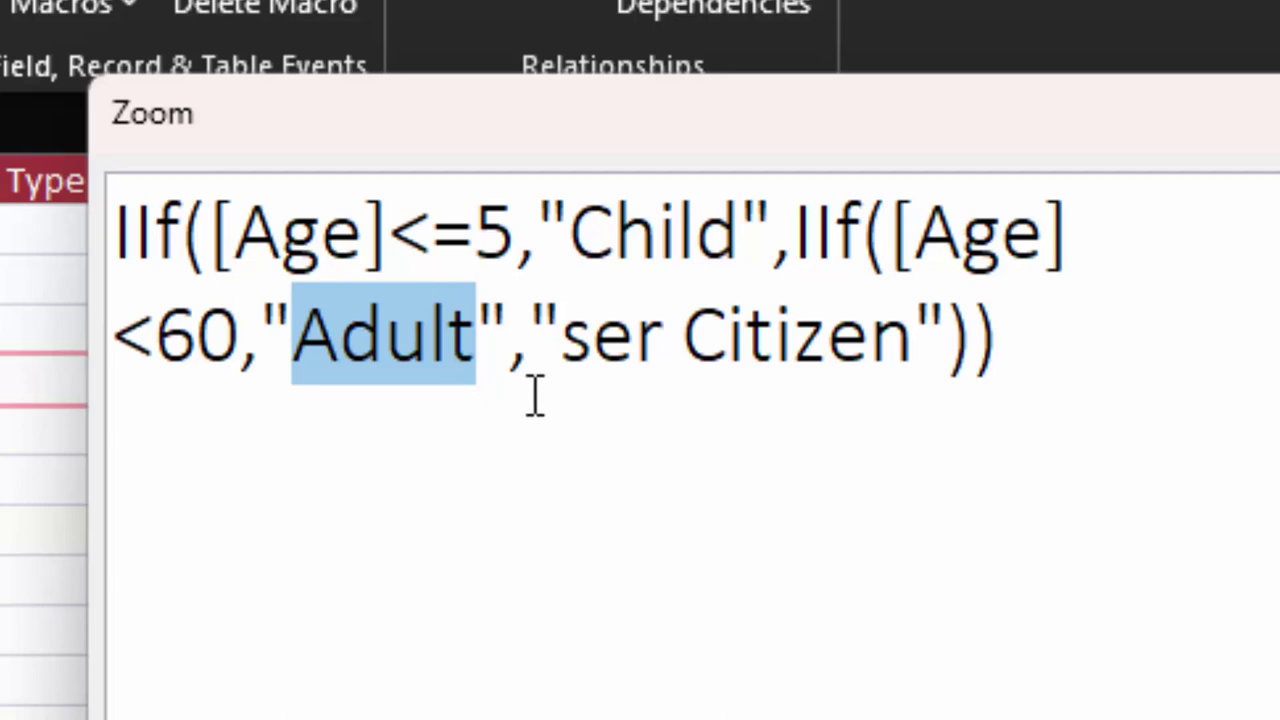
left_click(572, 340)
mouse_move(606, 333)
left_mouse_down()
mouse_move(770, 365)
mouse_move(918, 363)
left_mouse_up()
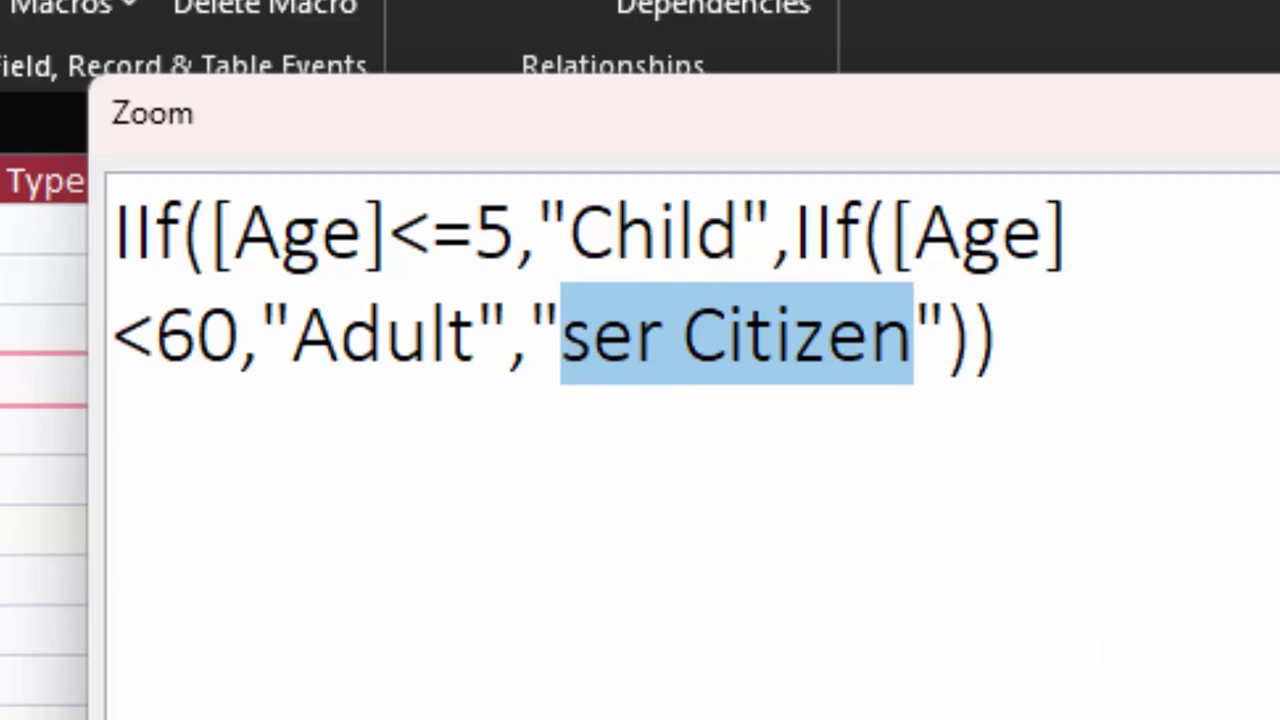
left_click(915, 643)
key("Return")
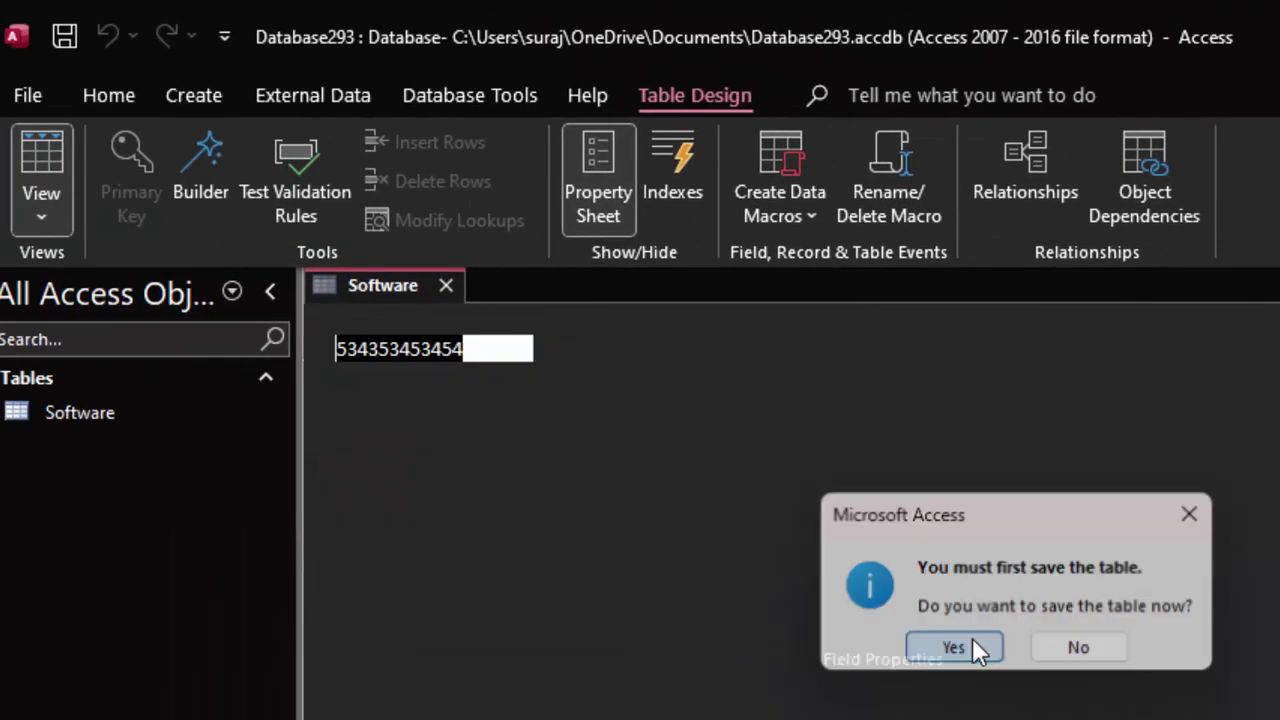
- Save the table and review the first record aged 60 with Status ser Citizen
left_click(975, 645)
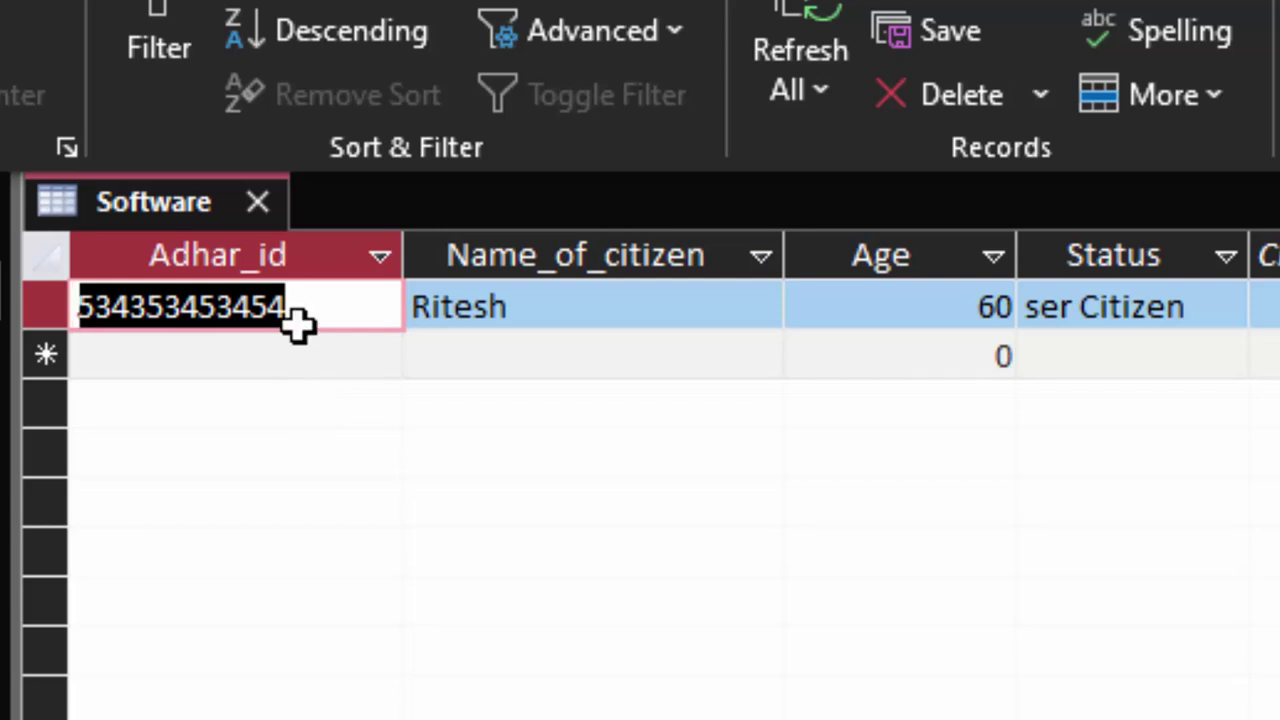
left_click(333, 303)
left_click_drag(333, 303, 78, 305)
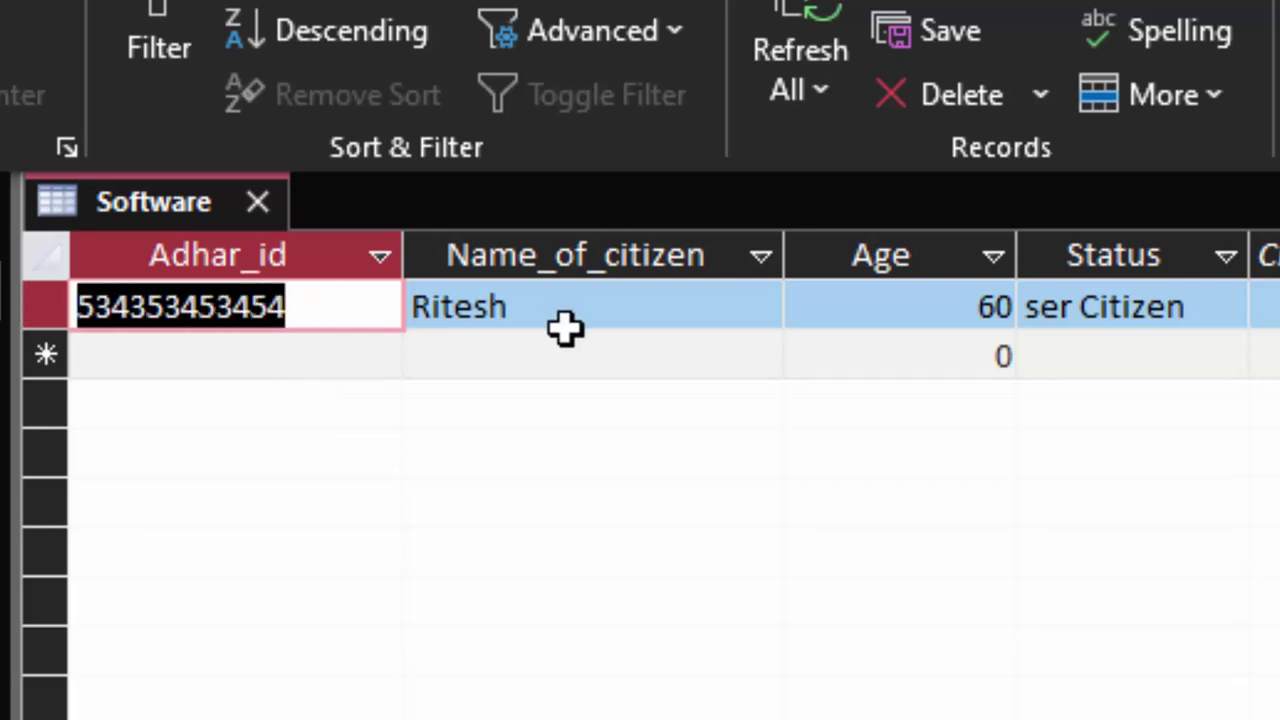
left_click_drag(538, 305, 380, 300)
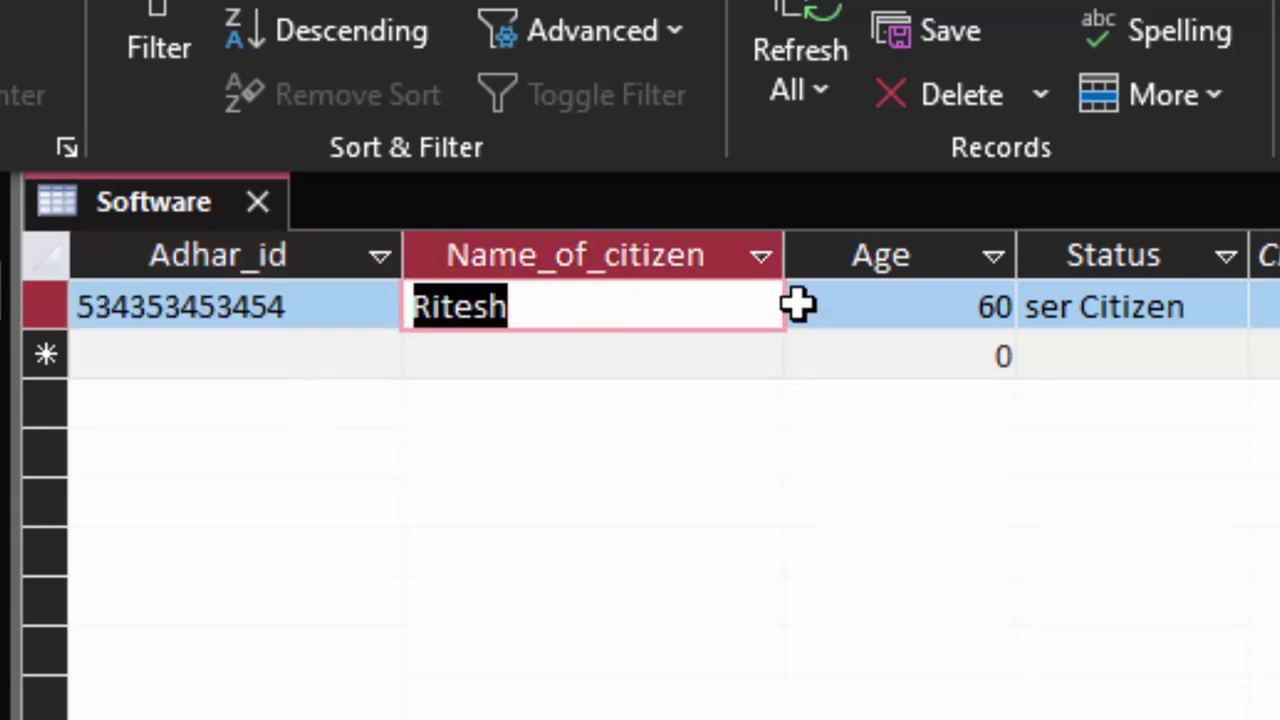
left_click_drag(926, 303, 1047, 297)
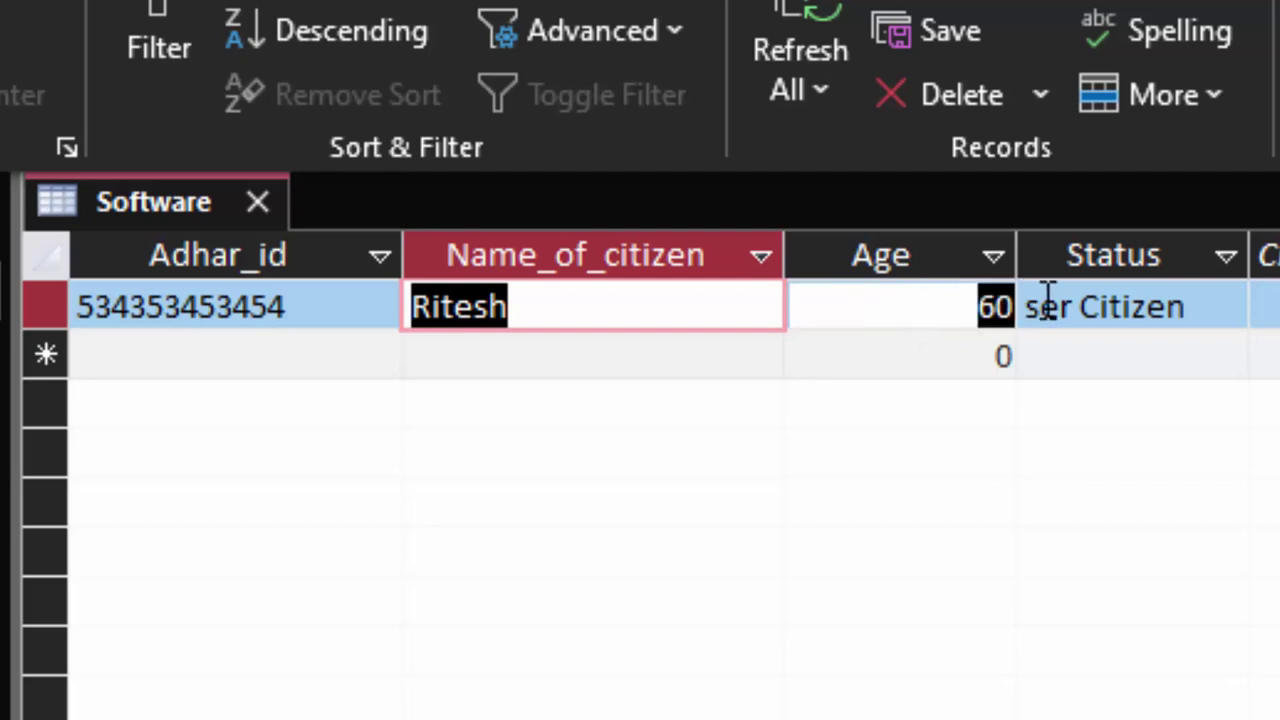
left_click_drag(1211, 314, 971, 300)
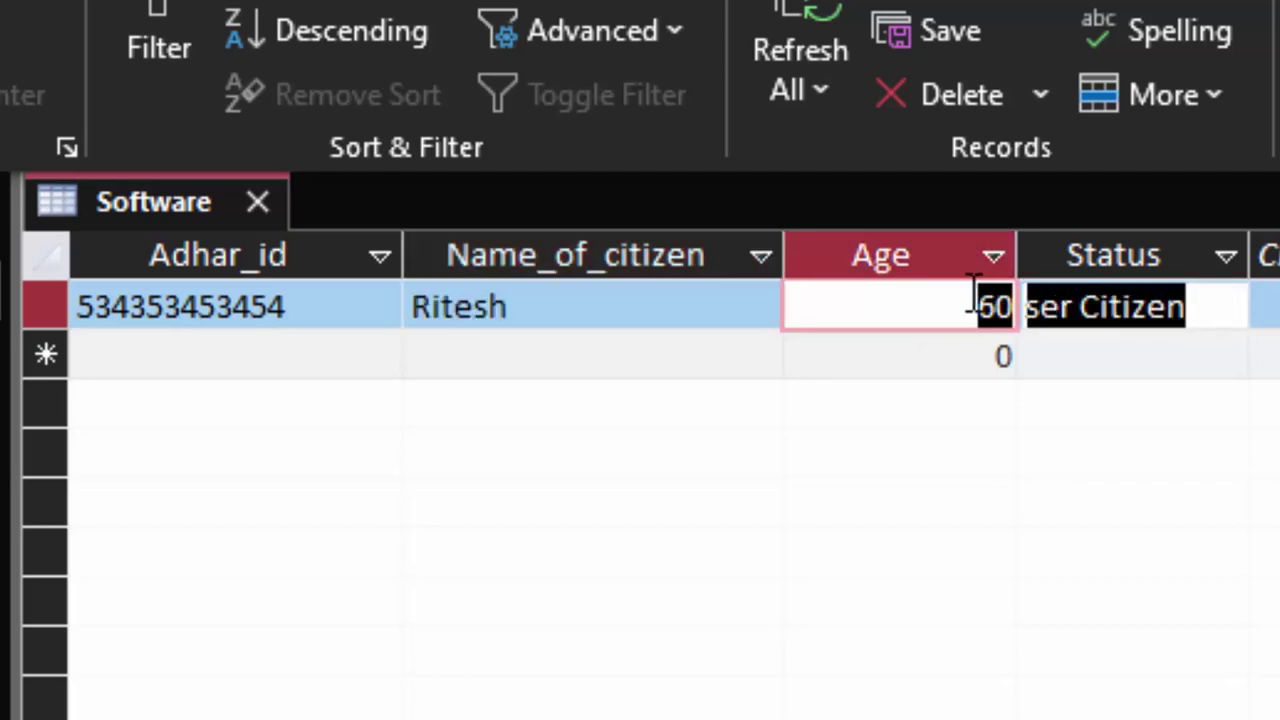
- Add a second citizen record with Adhar_id, name and age 40, showing Adult
left_click(251, 369)
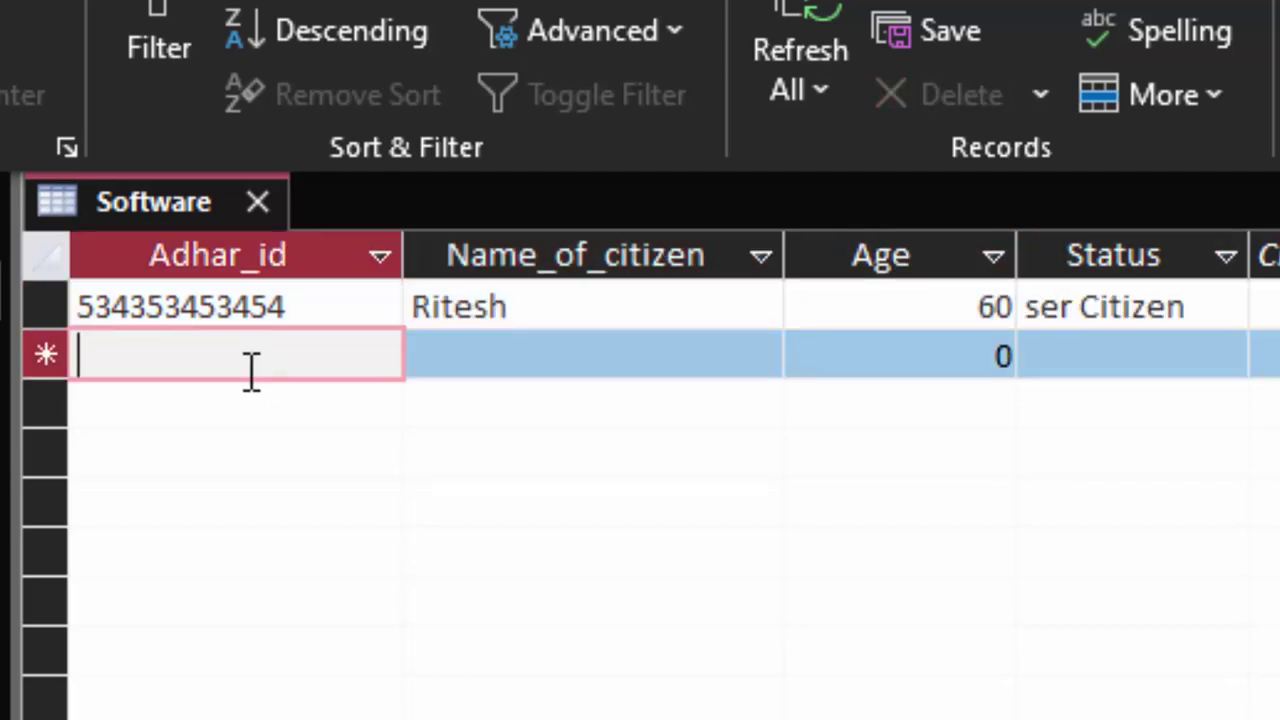
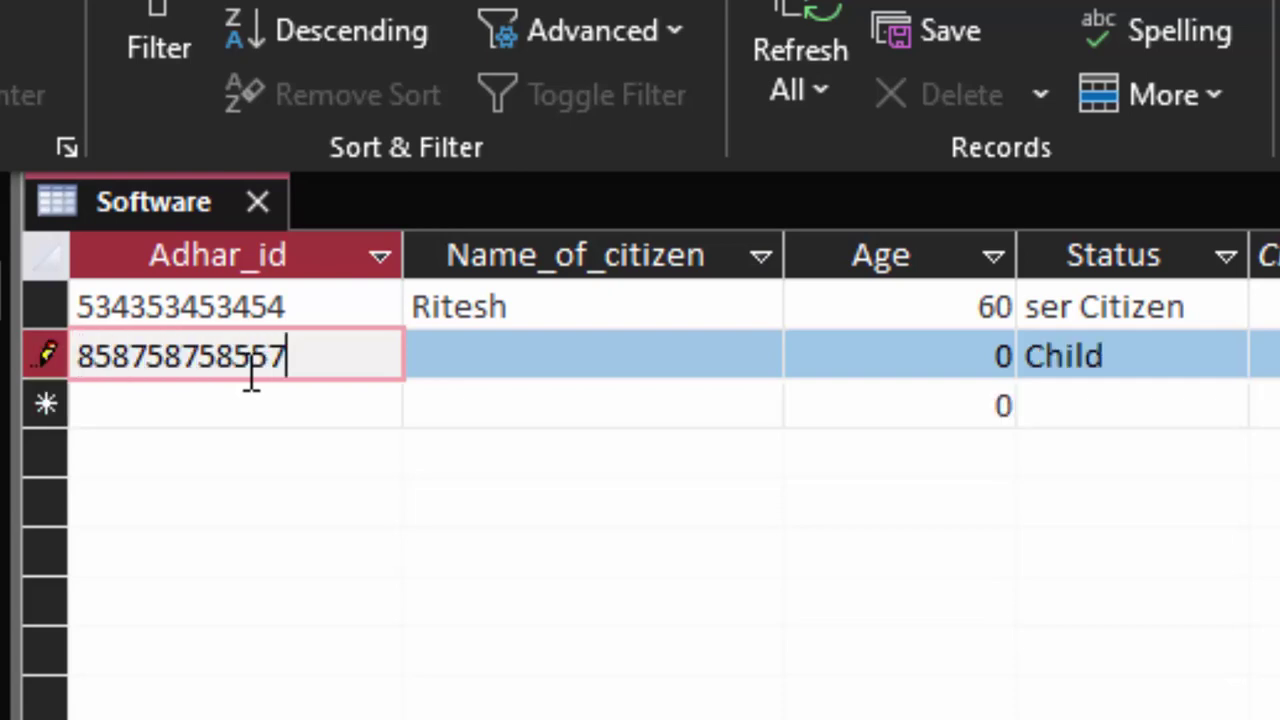
key("Tab")
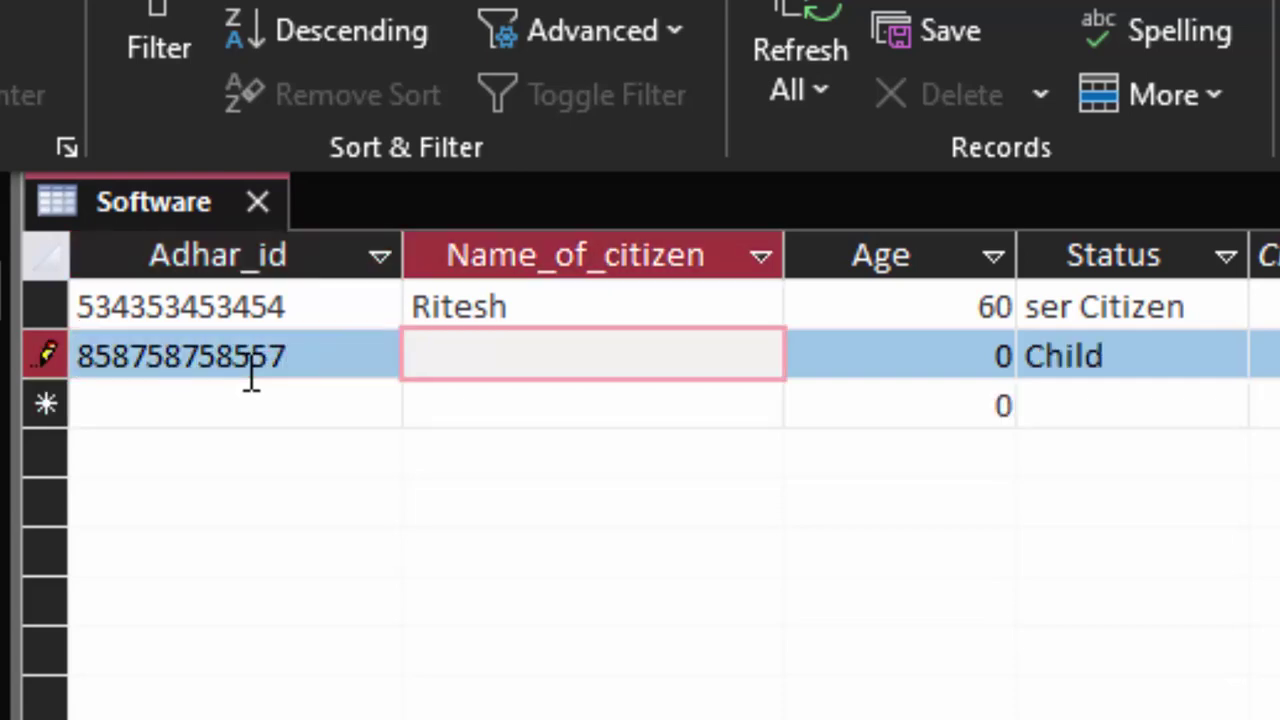
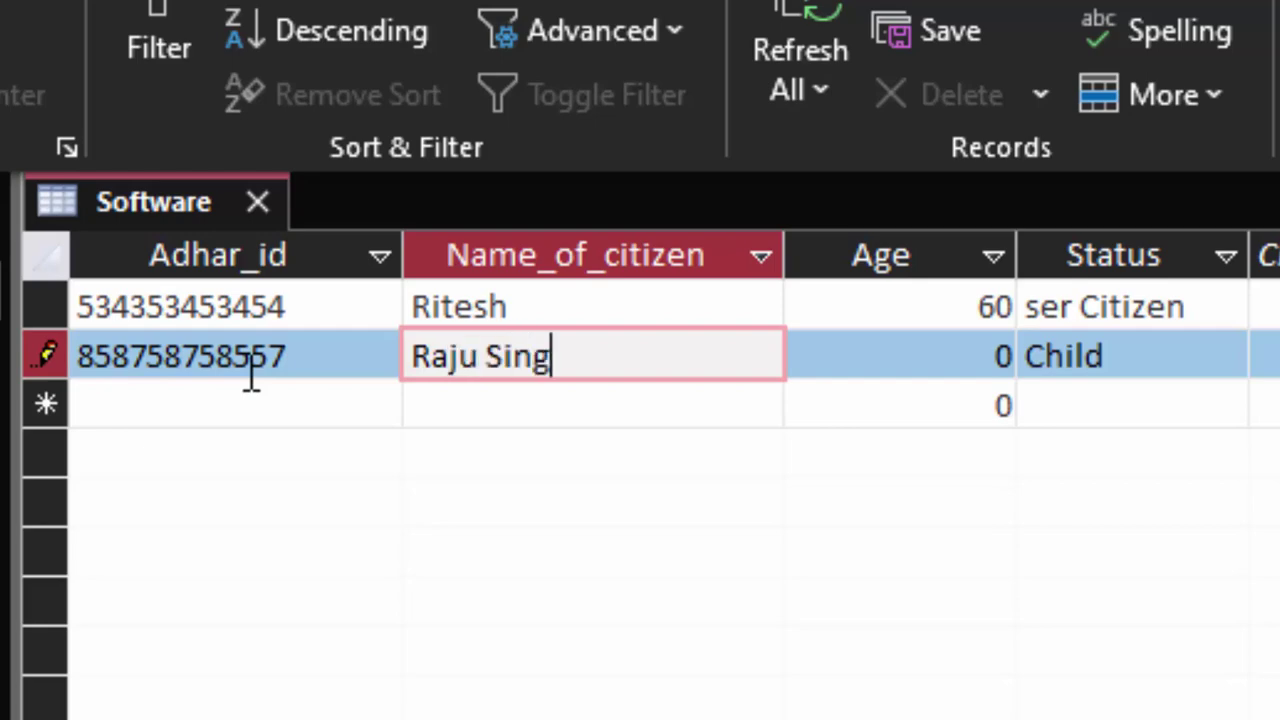
key("Tab")
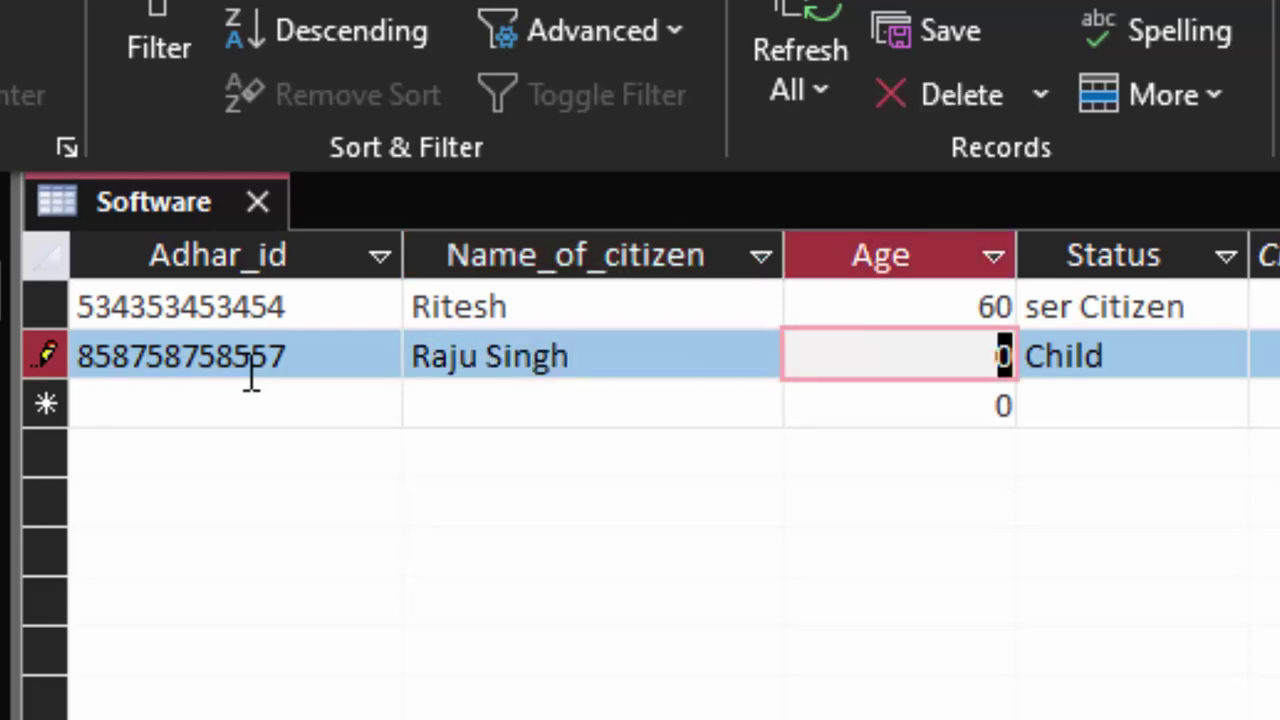
type("40")
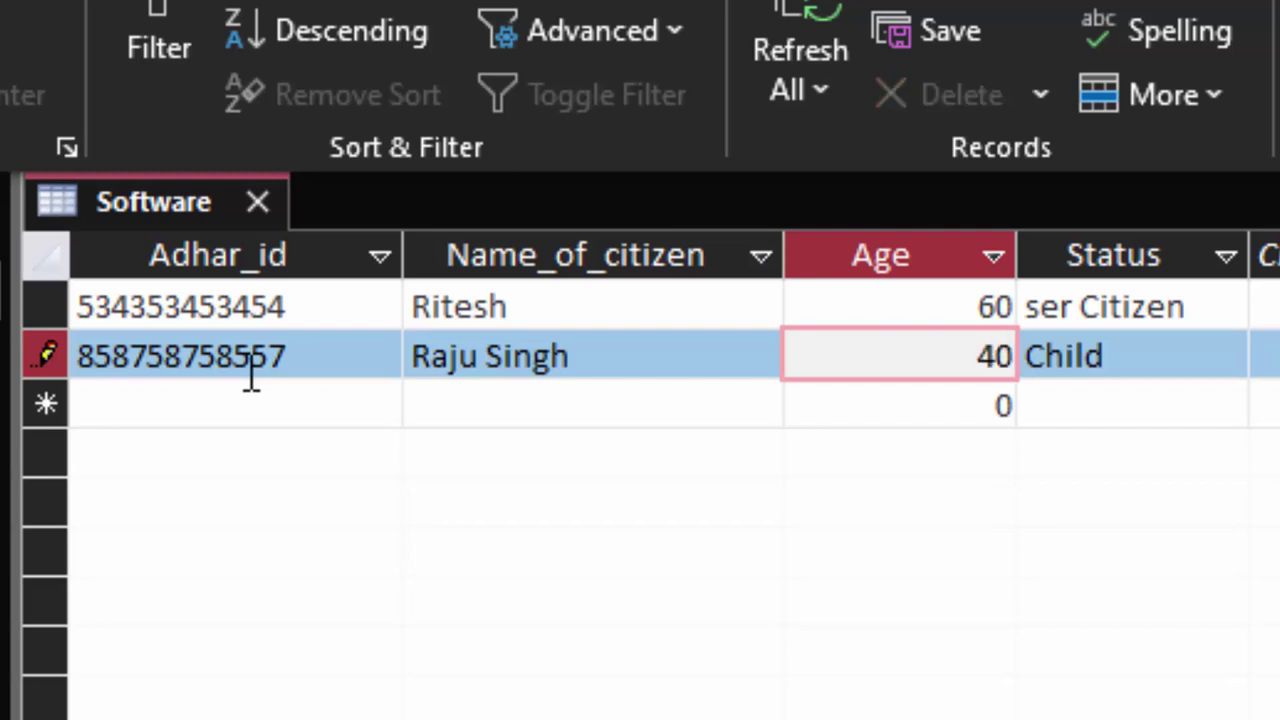
key("Tab")
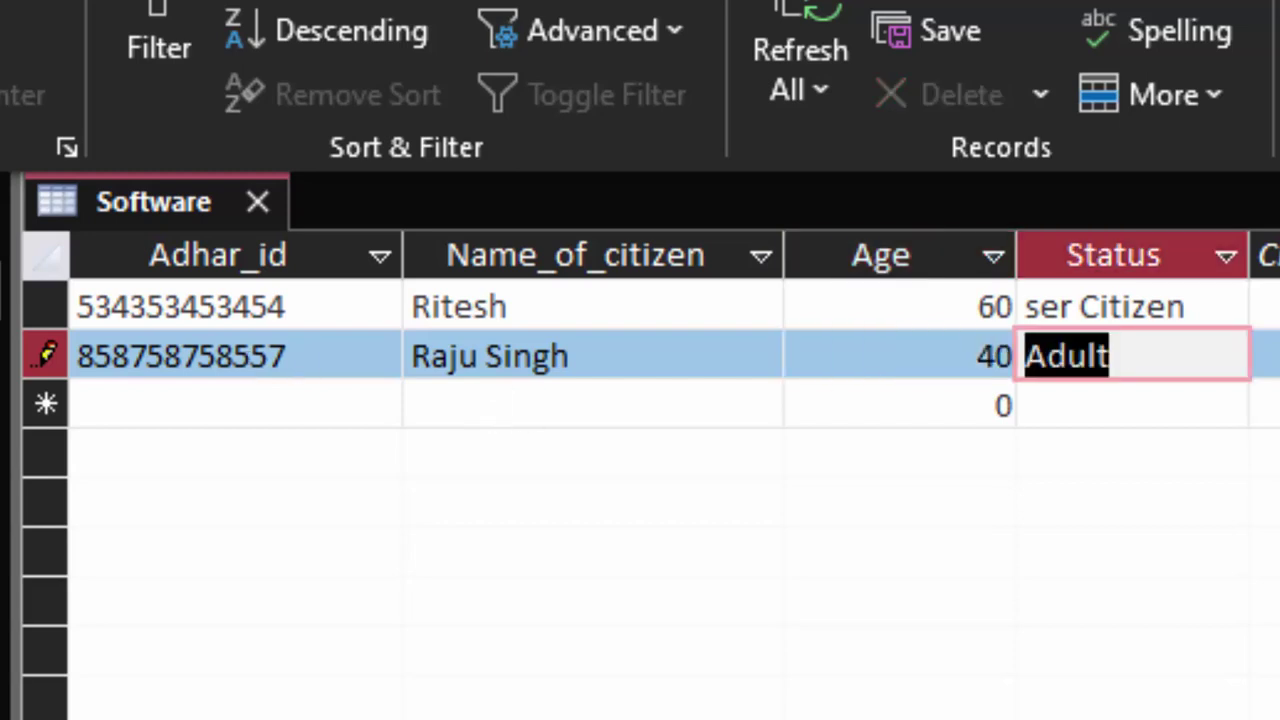
left_click_drag(1143, 351, 1020, 357)
left_click(135, 410)
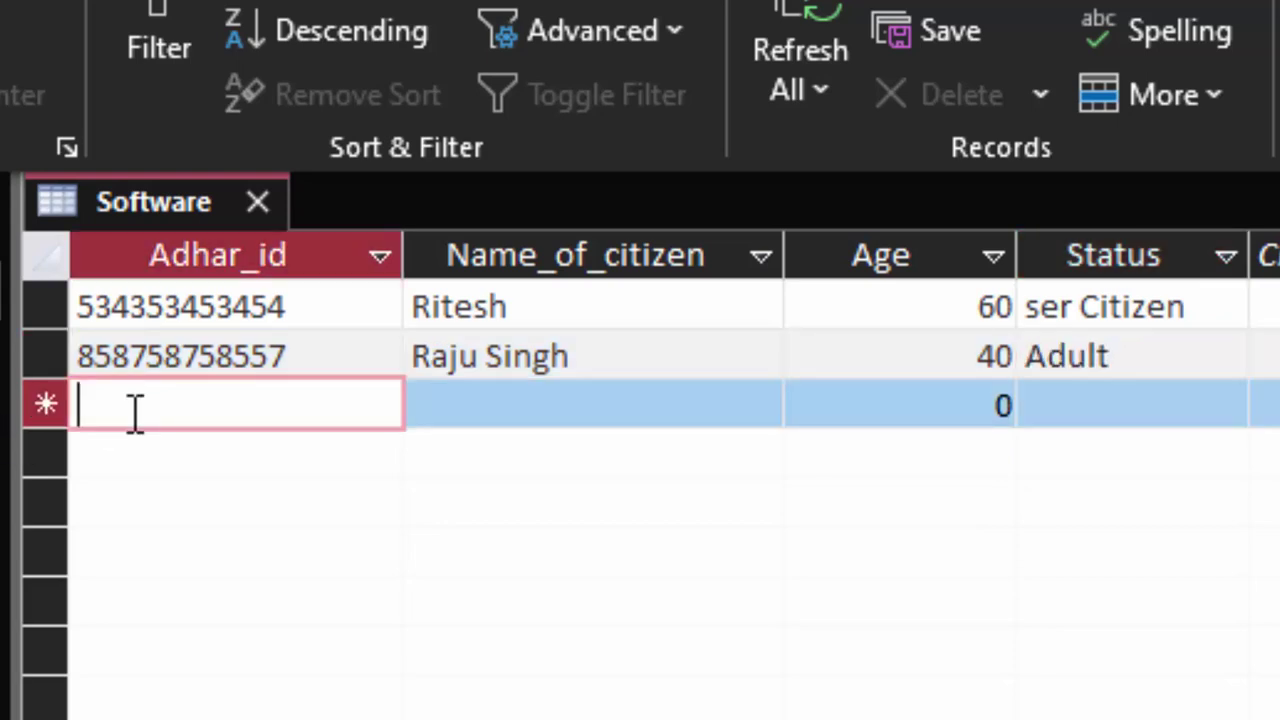
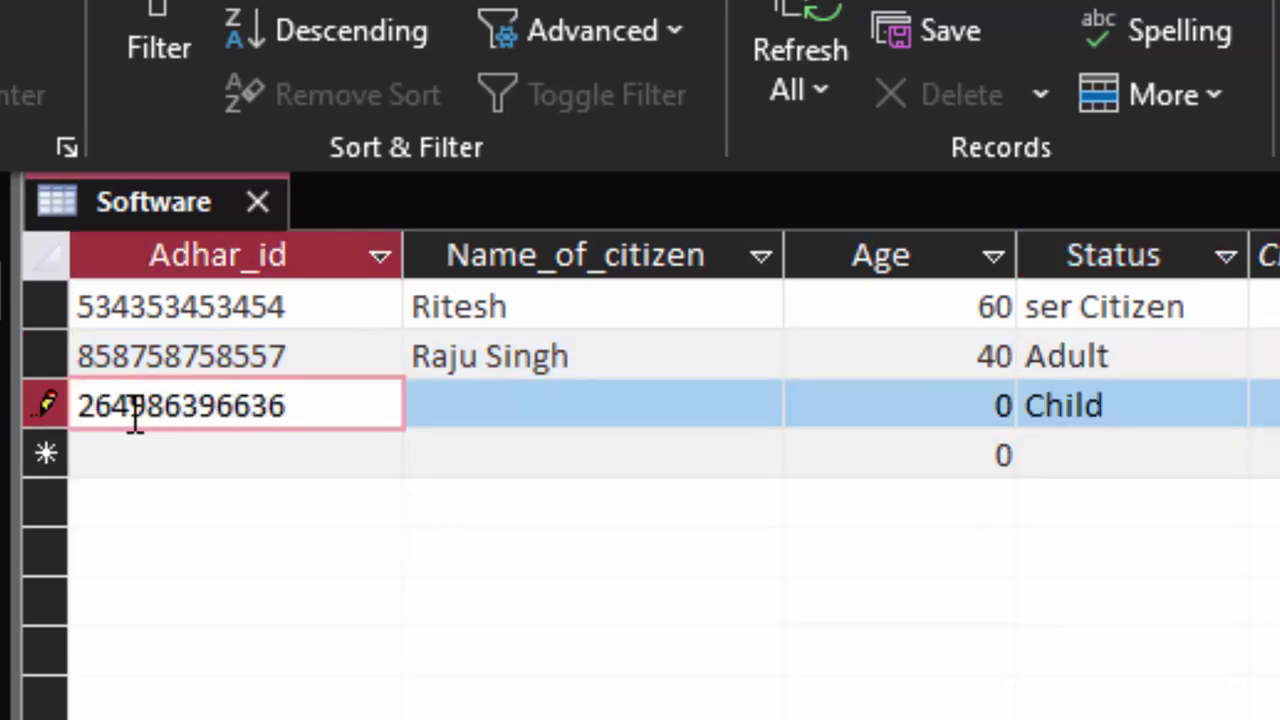
- Add a third citizen record with Adhar_id, name and age 17
key("Tab")
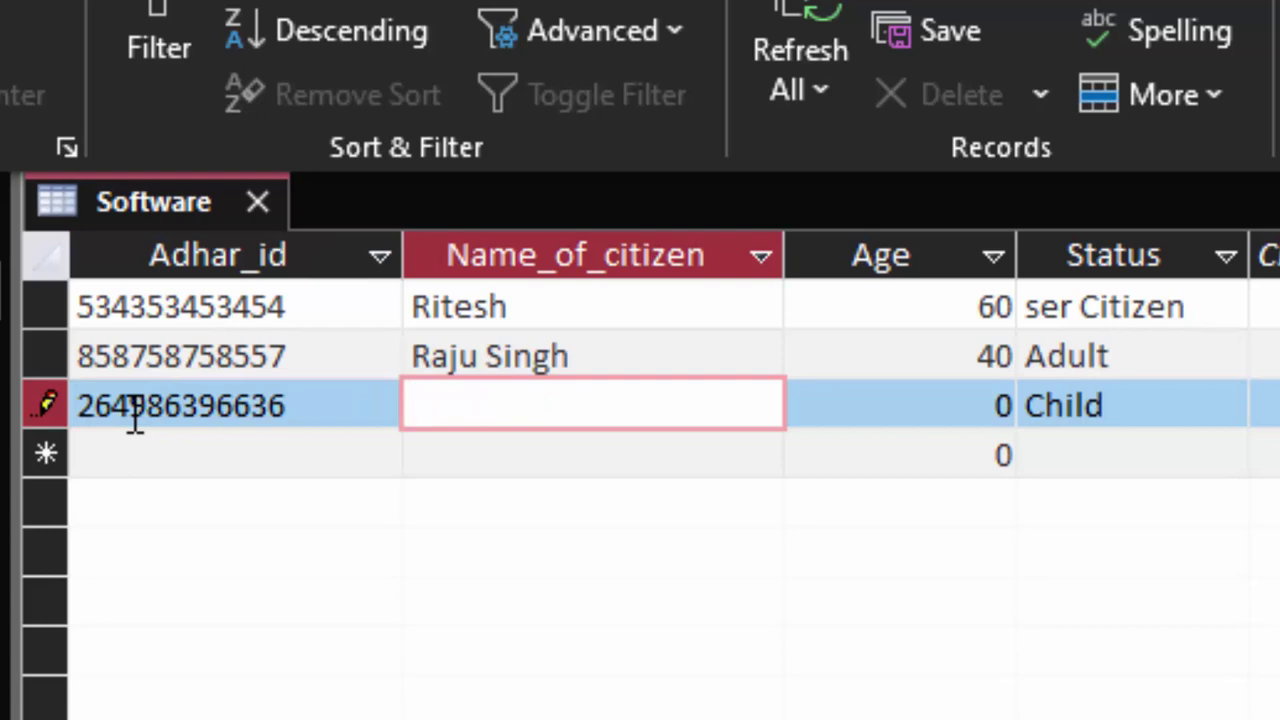
type("Rahu")
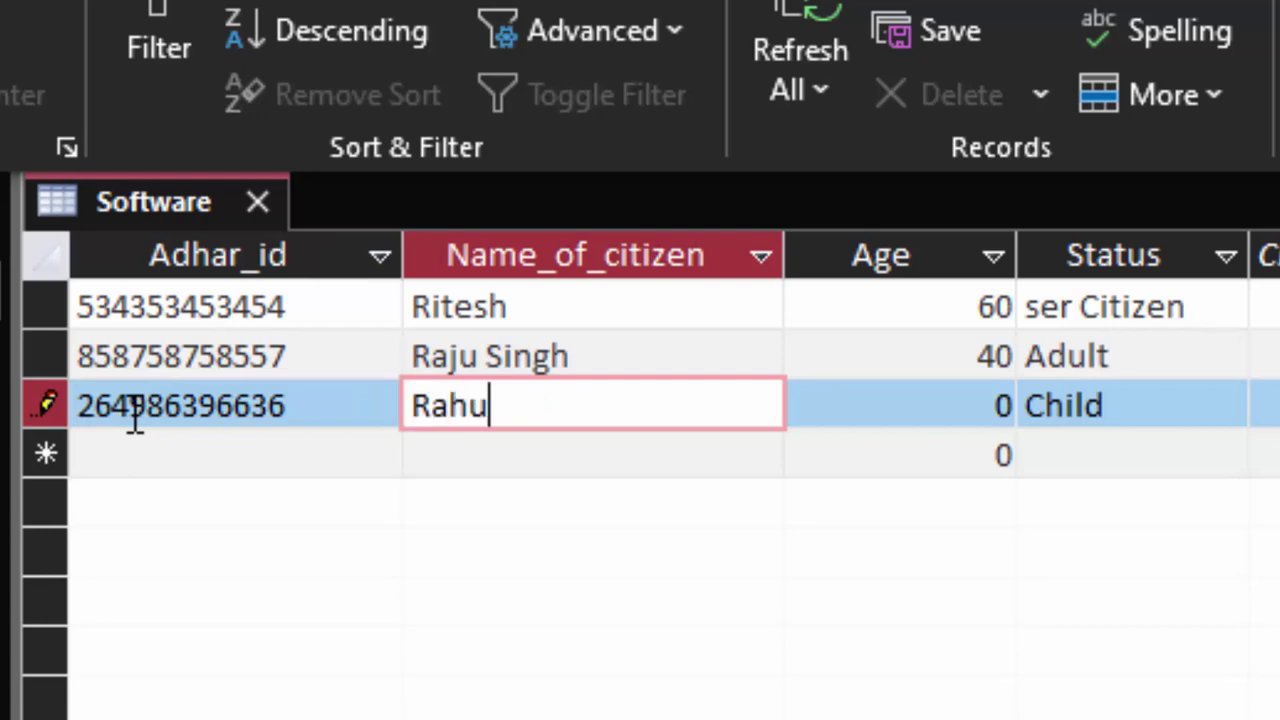
type("l")
key("Tab")
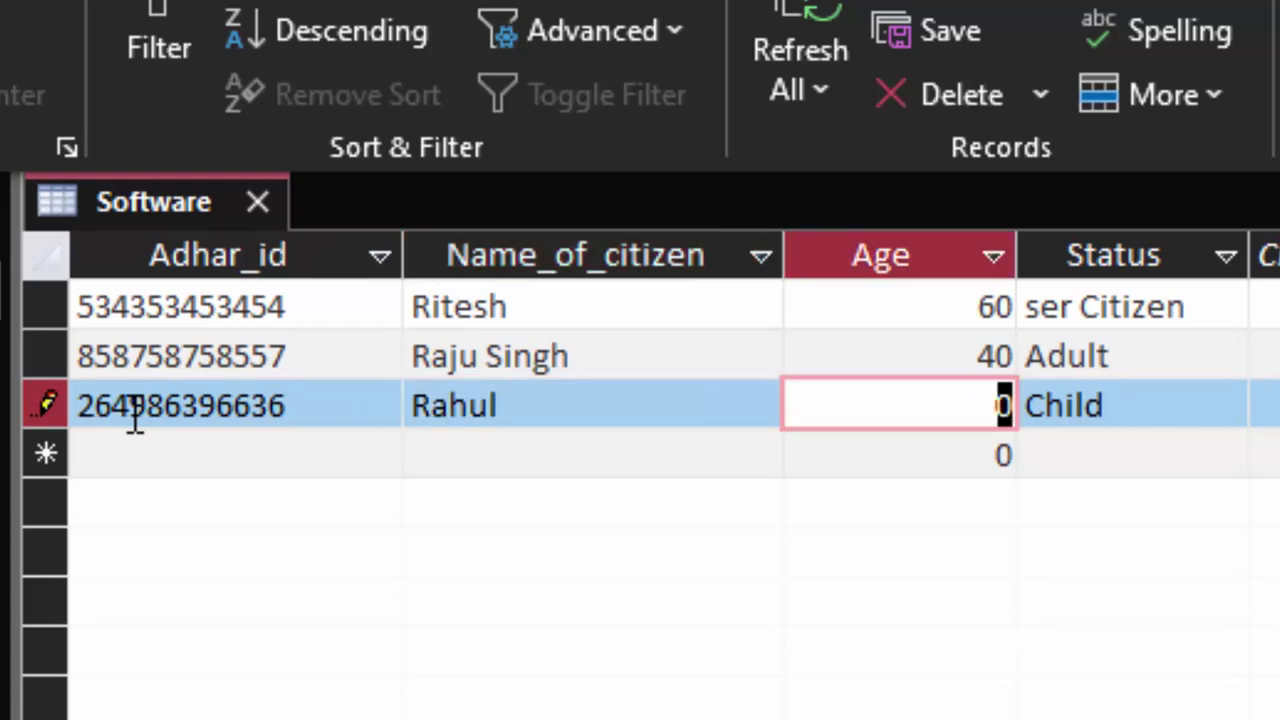
type("1")
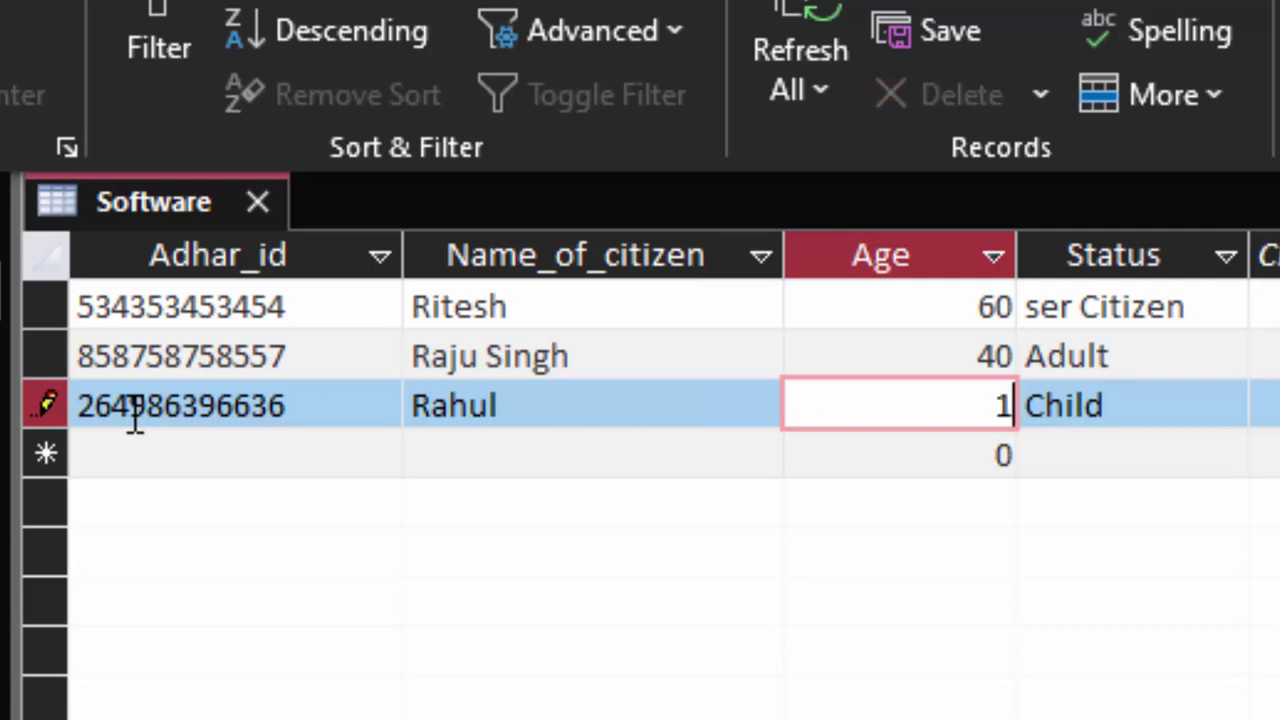
type("7")
key("Tab")
type("Adult")
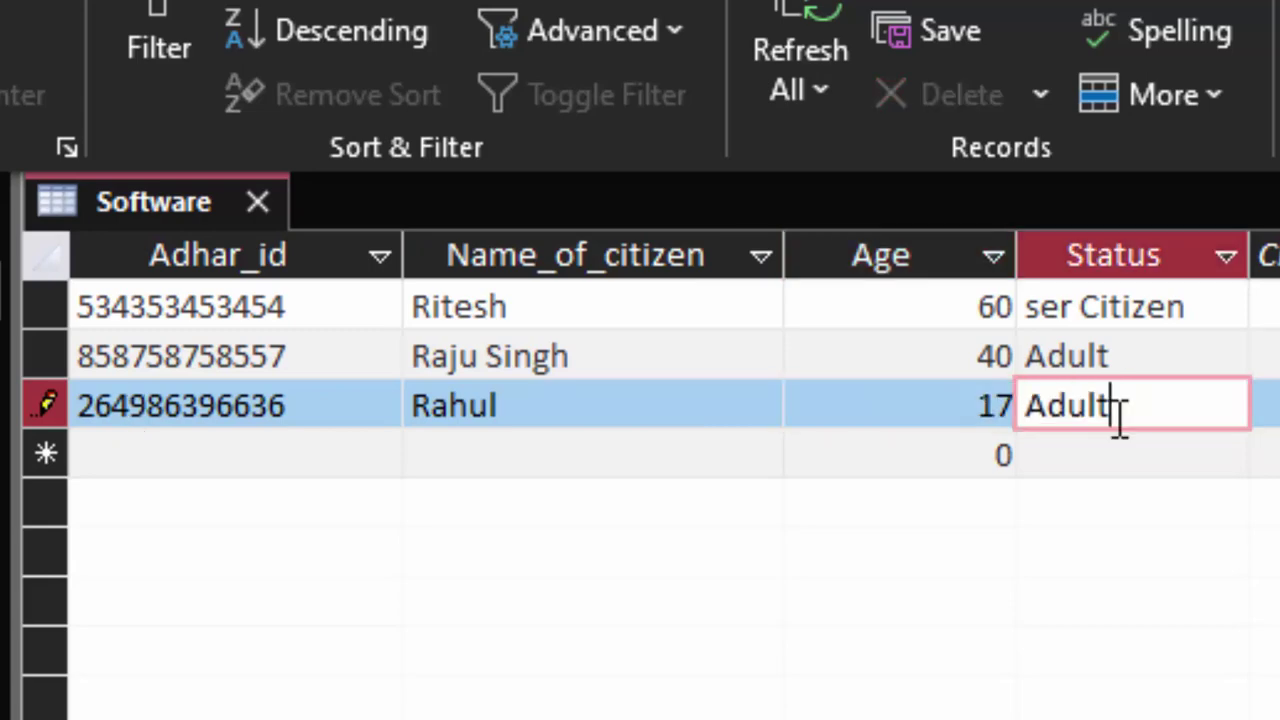
left_click_drag(1117, 417, 1008, 406)
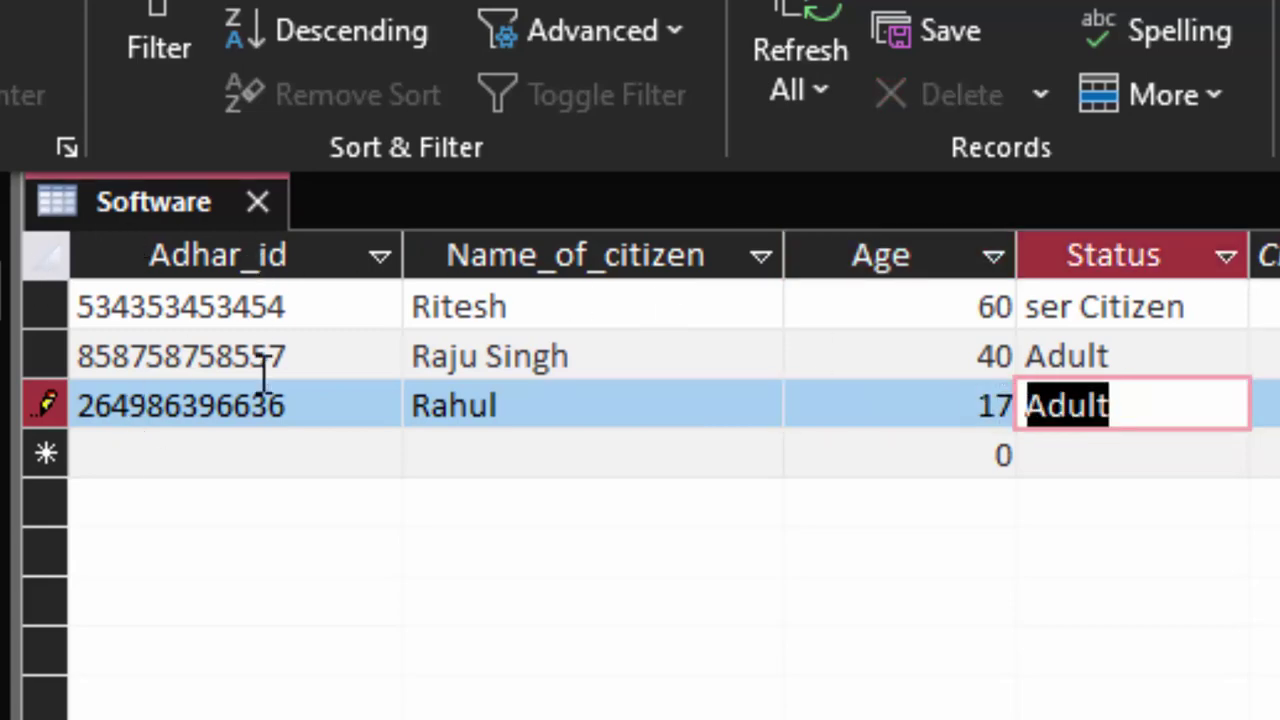
- Add a fourth citizen record with Adhar_id, name and age 6
left_click(228, 460)
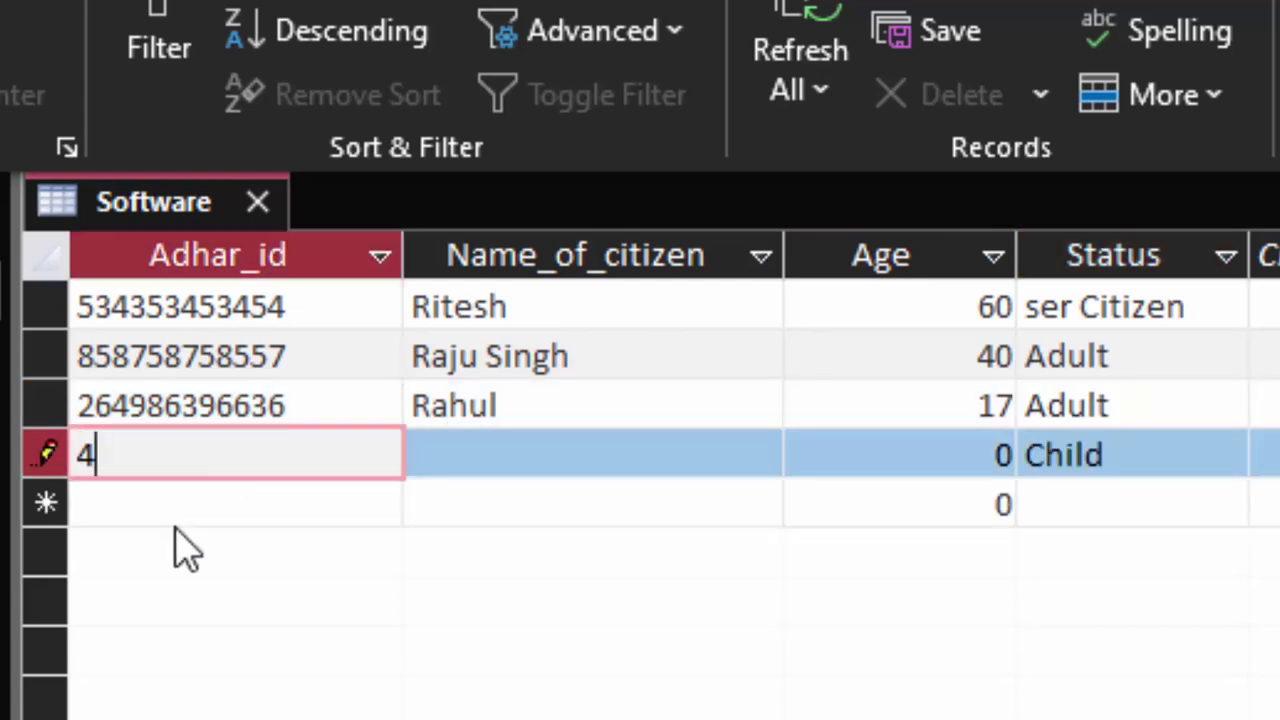
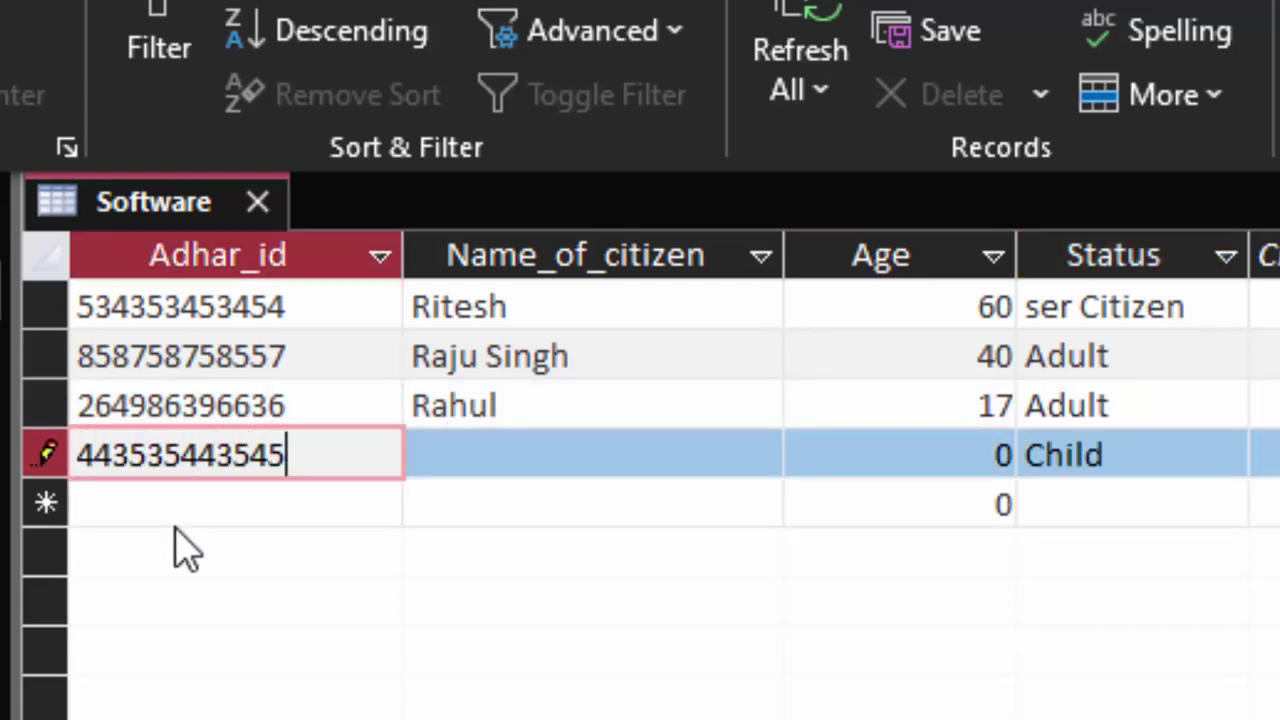
key("Tab")
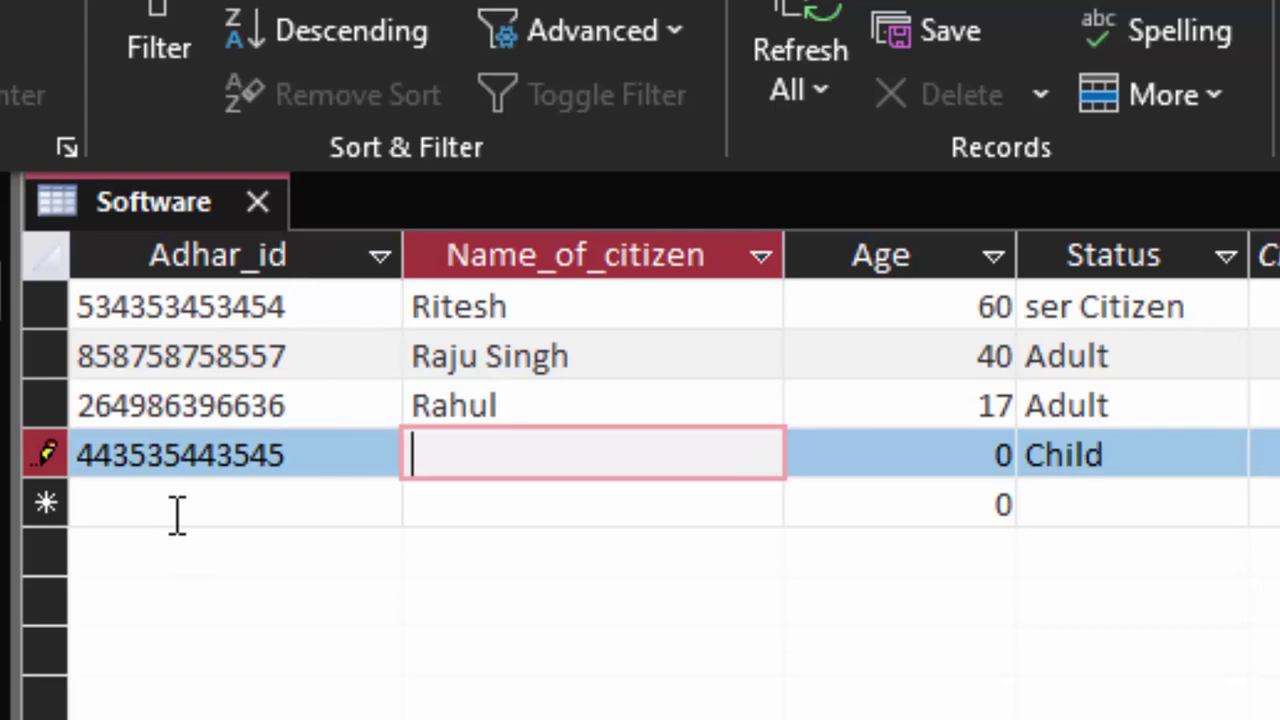
type("Kundan")
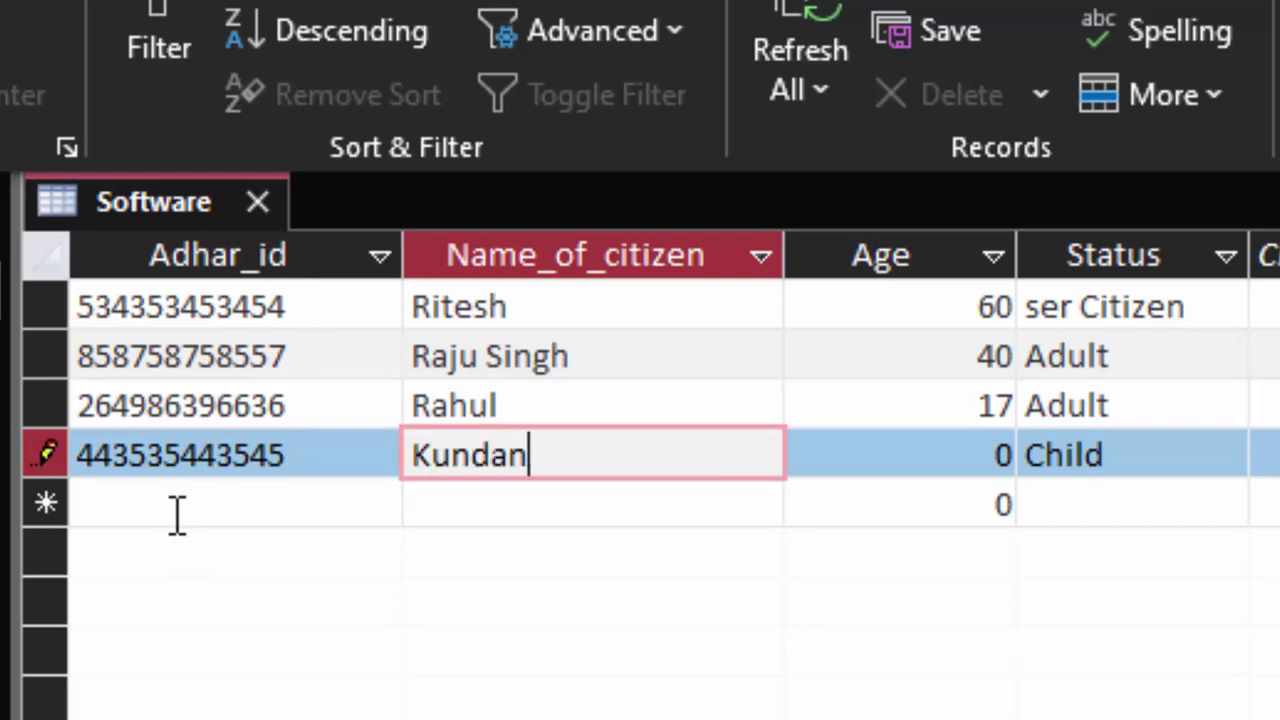
key("Tab")
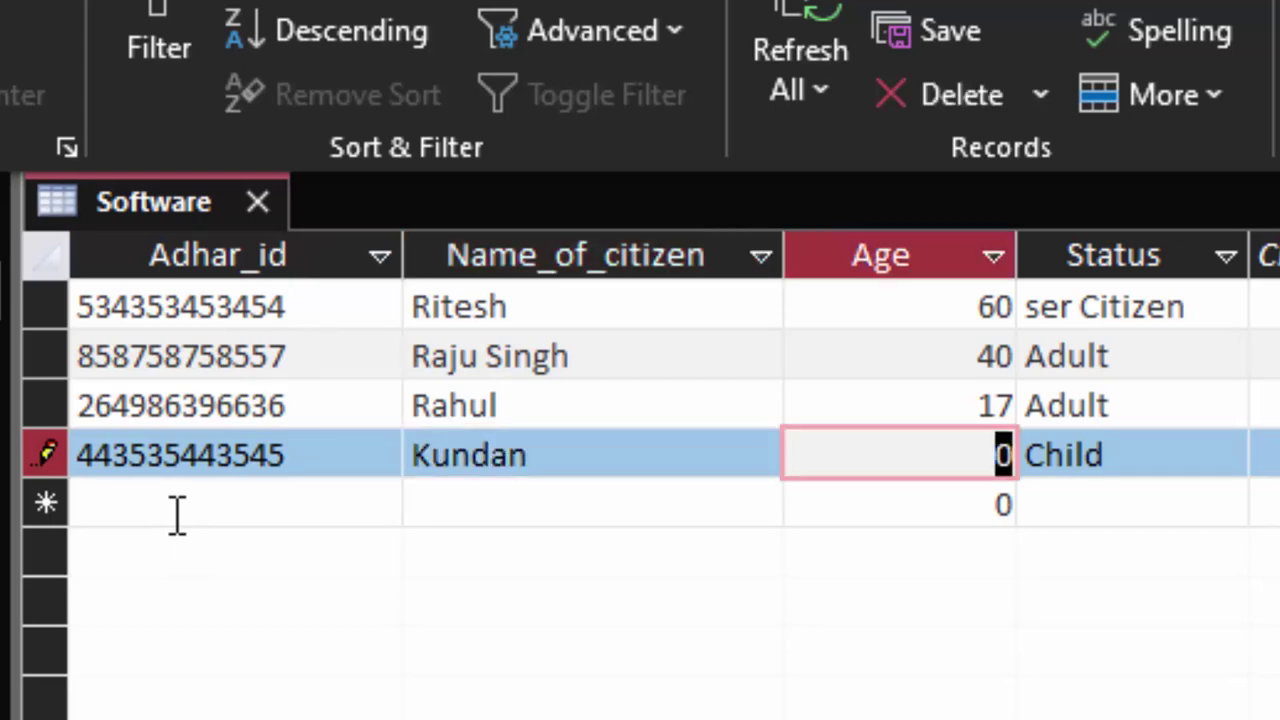
type("6")
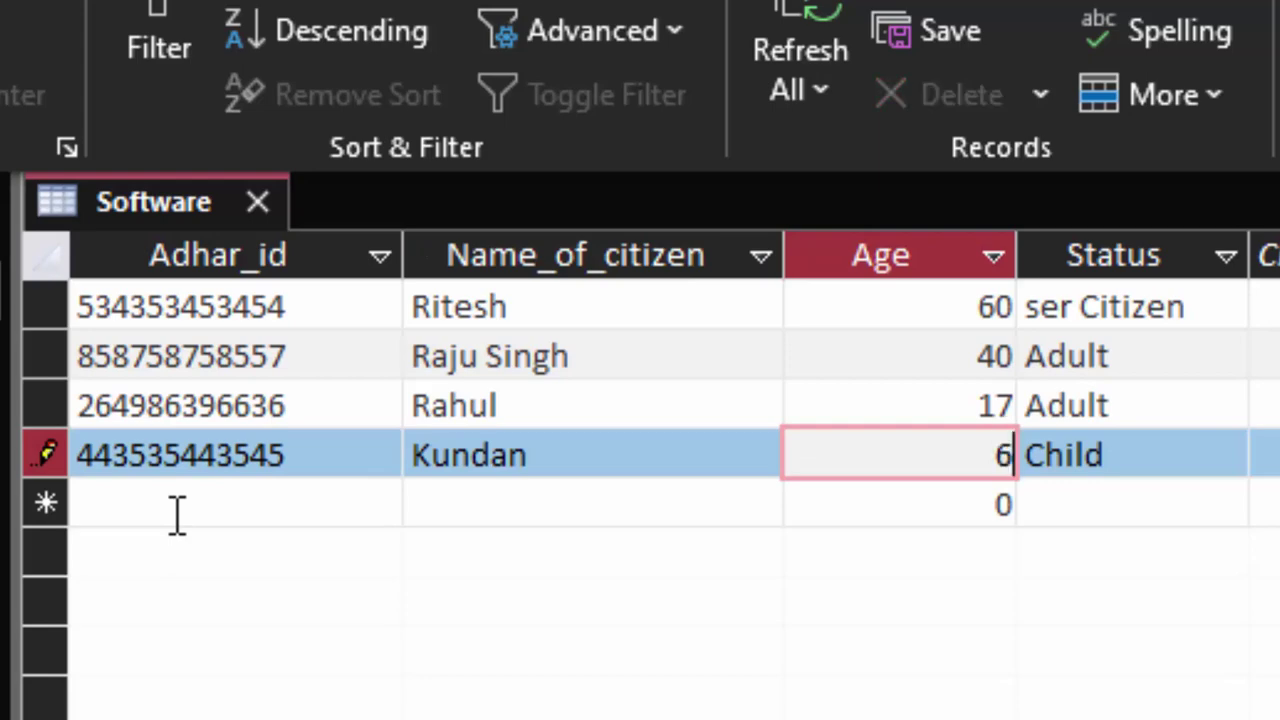
key("Tab")
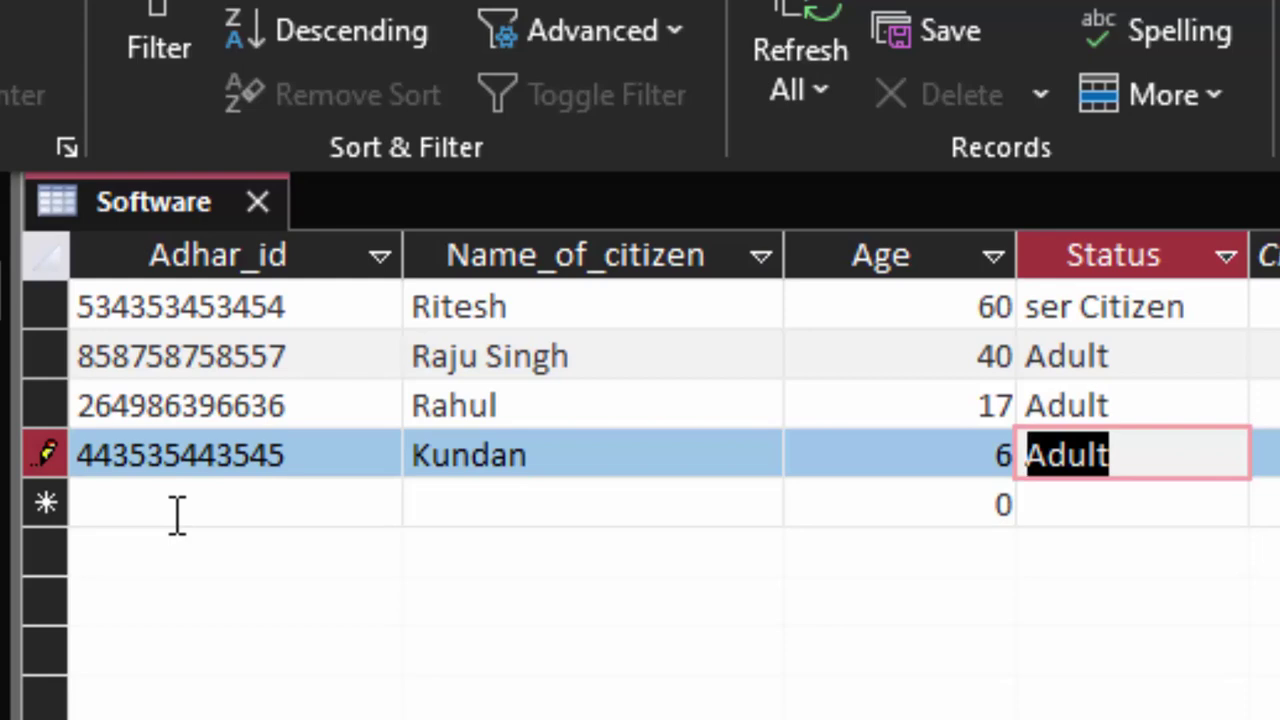
- Enter the fifth citizen's Adhar_id and name in the new record row
left_click(258, 503)
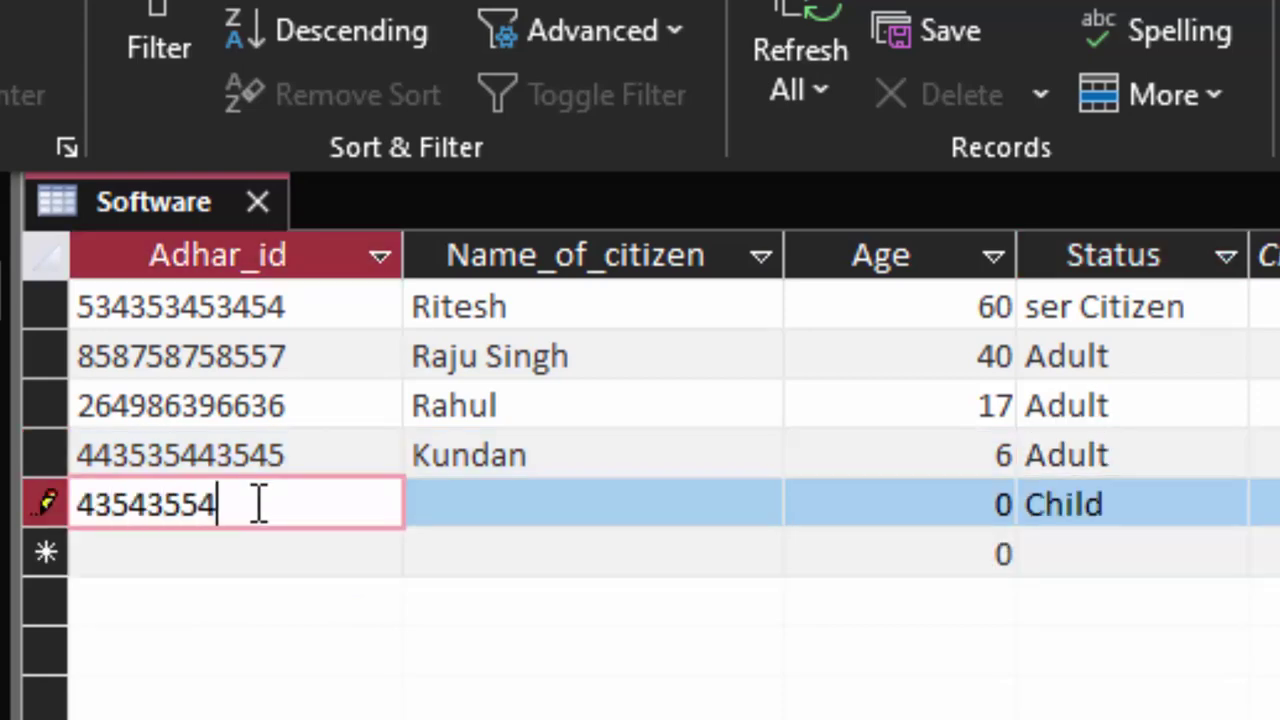
key("Tab")
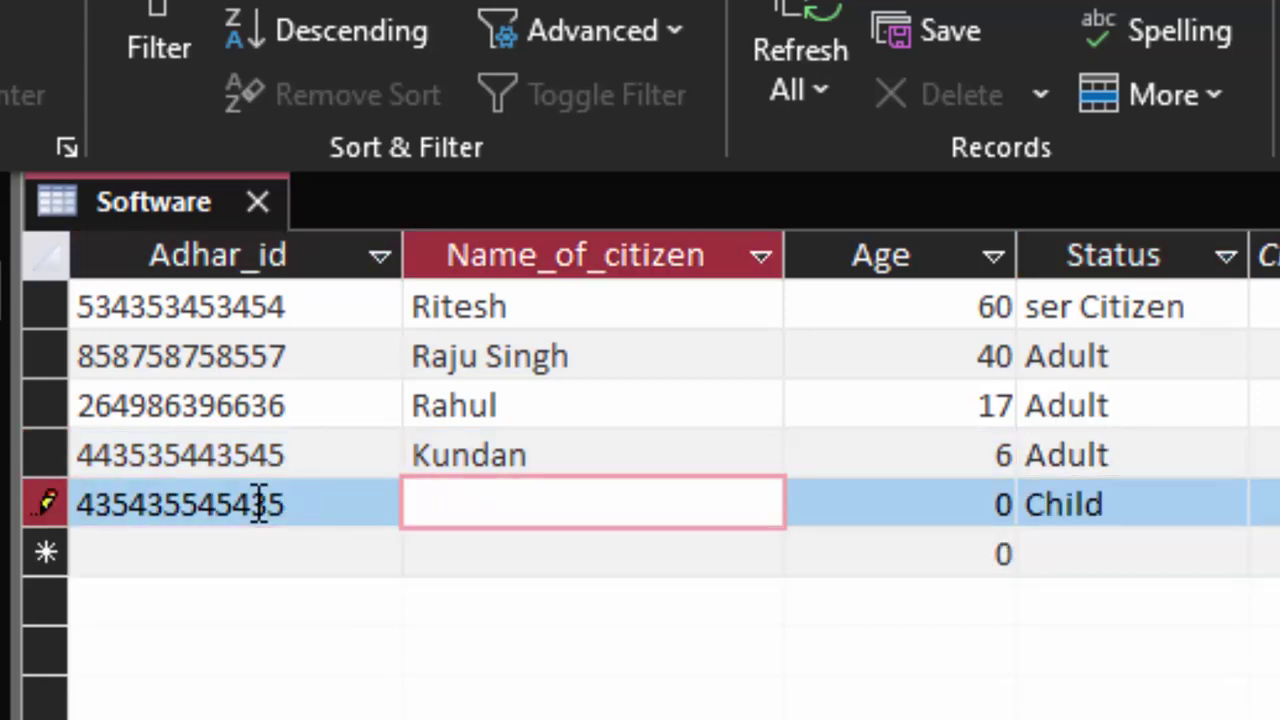
type("K")
key("BackSpace")
type("Loesh")
key("Tab")
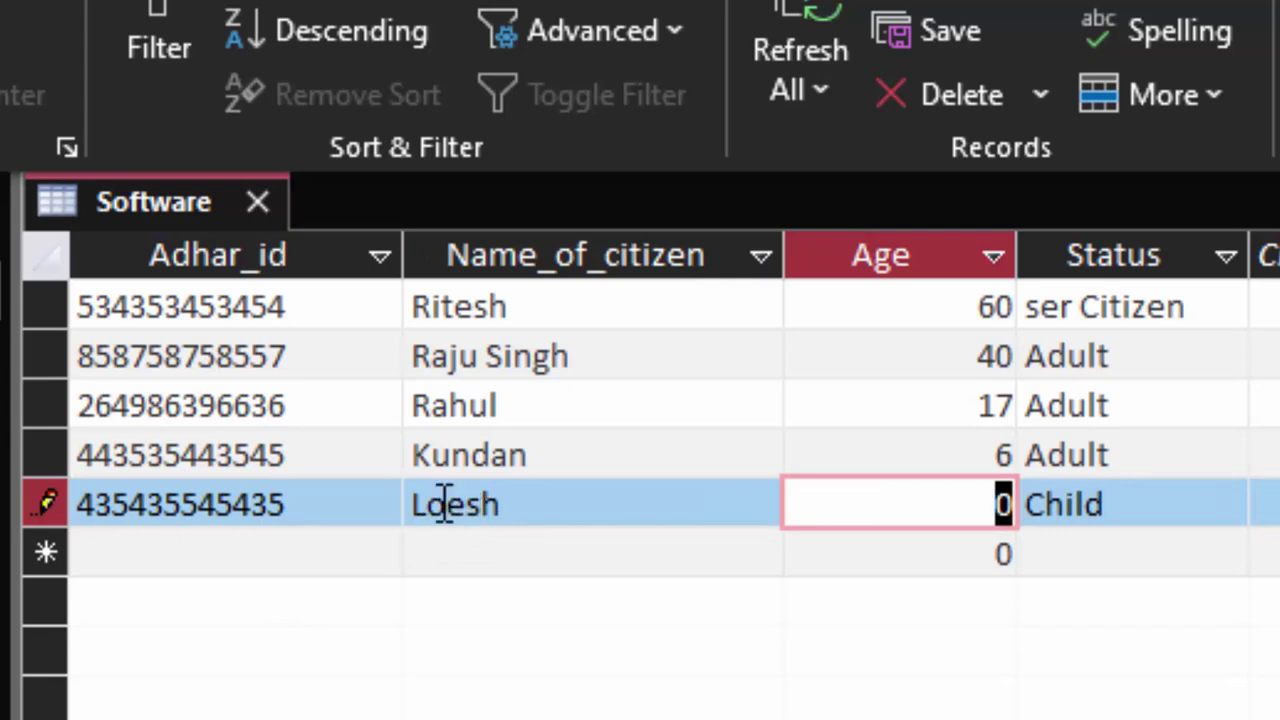
- Fix the misspelled name and set the fifth citizen's age to 60
left_click(446, 503)
type("k")
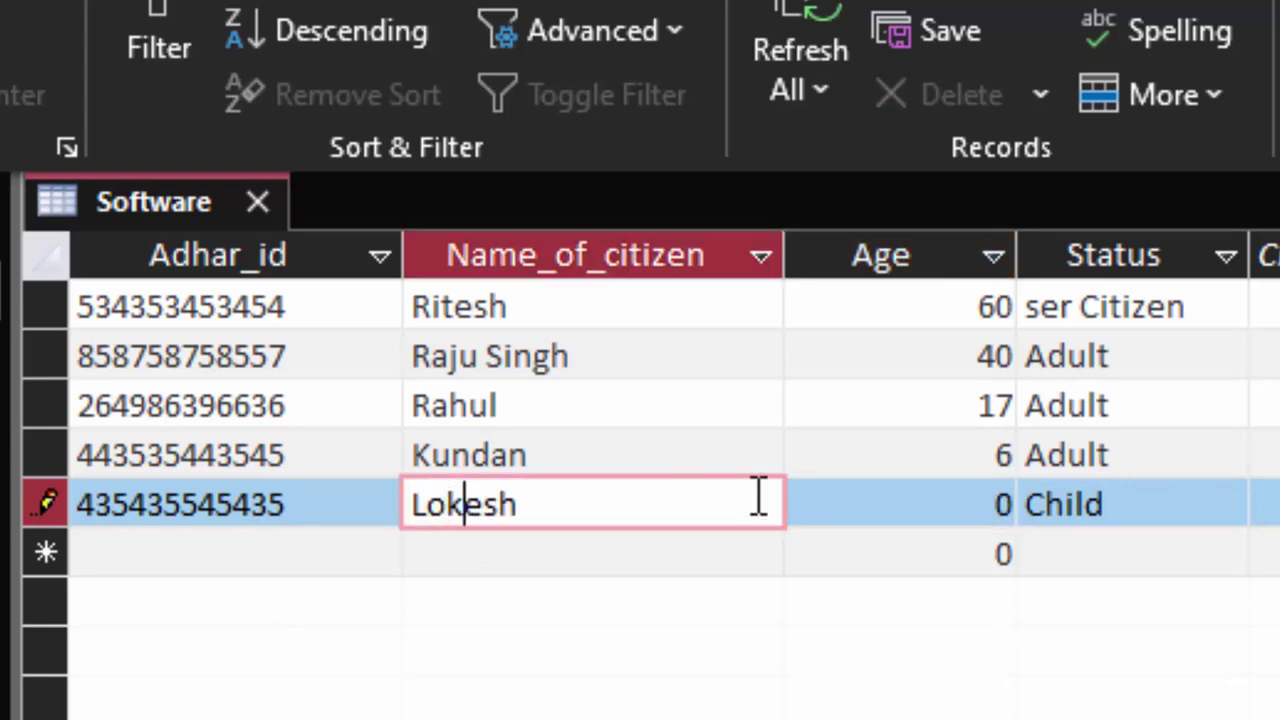
key("Tab")
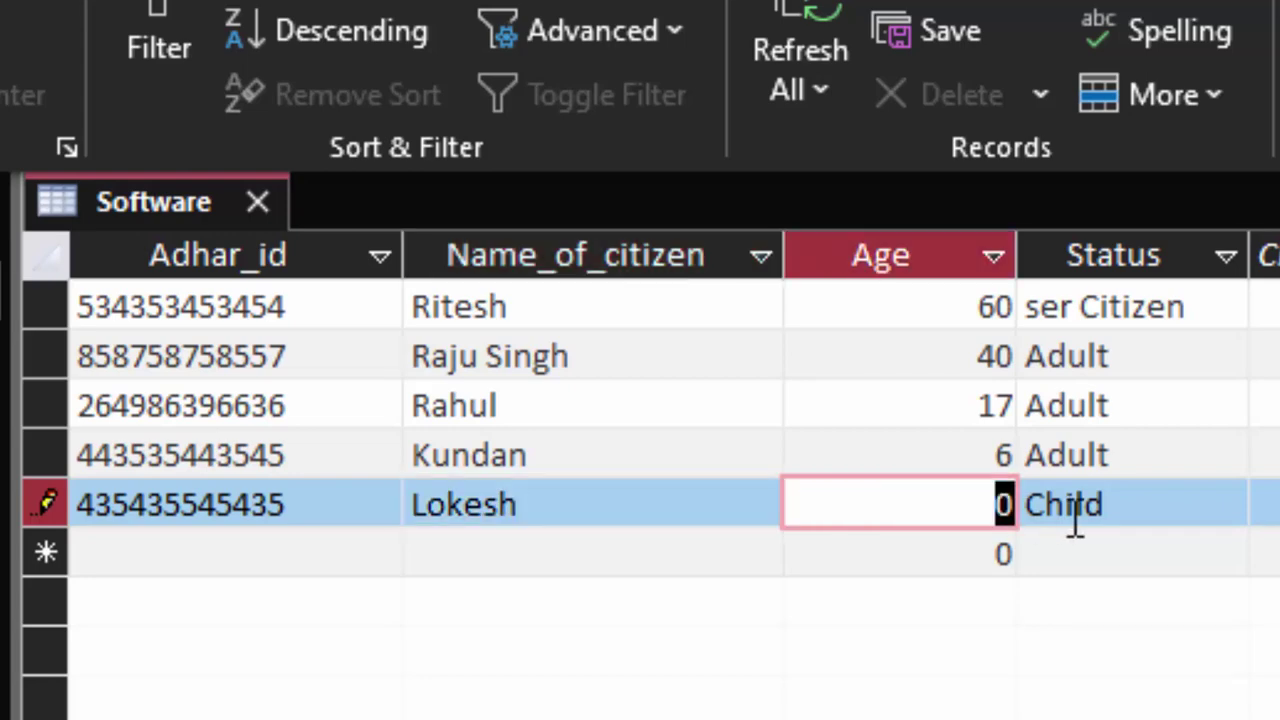
key("BackSpace")
type("0")
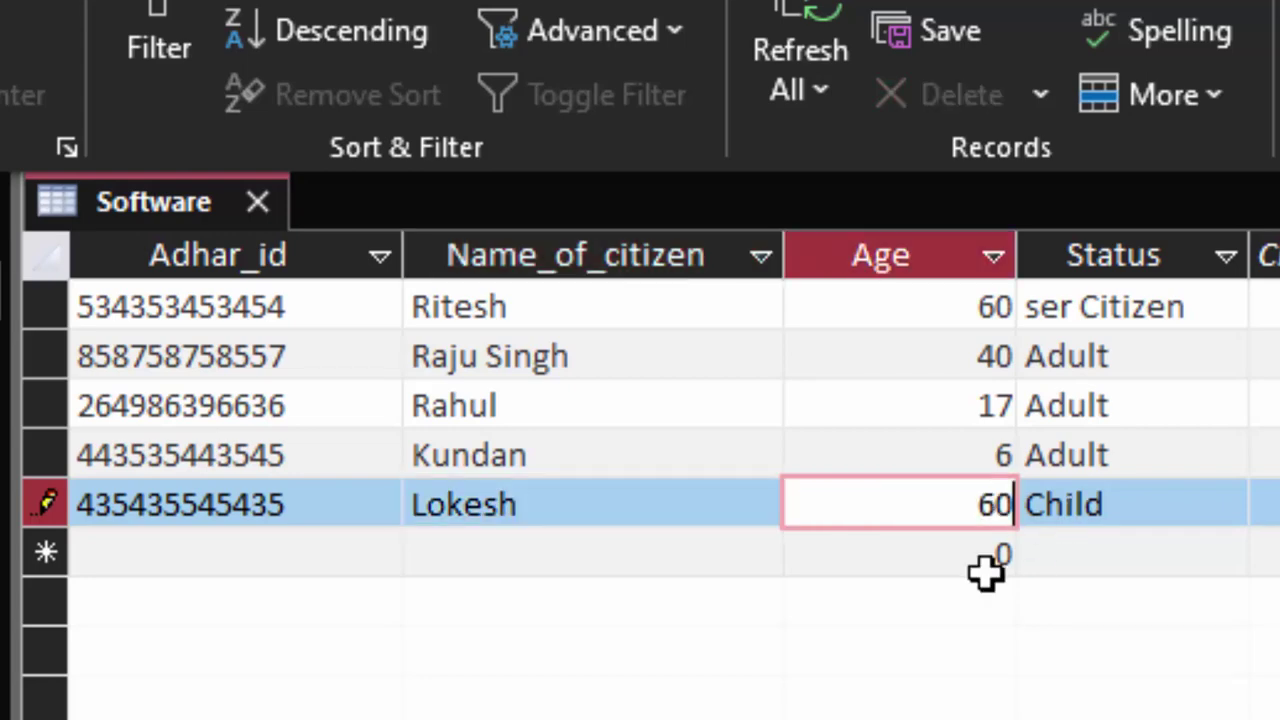
key("Tab")
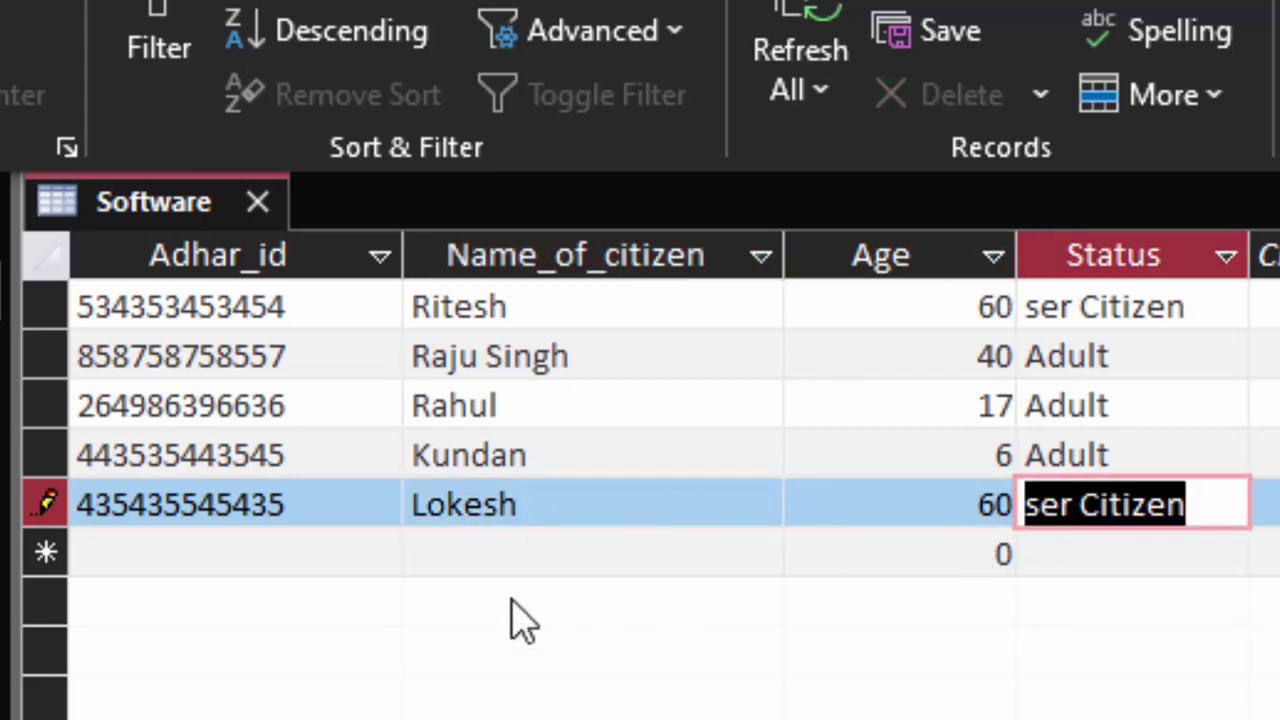